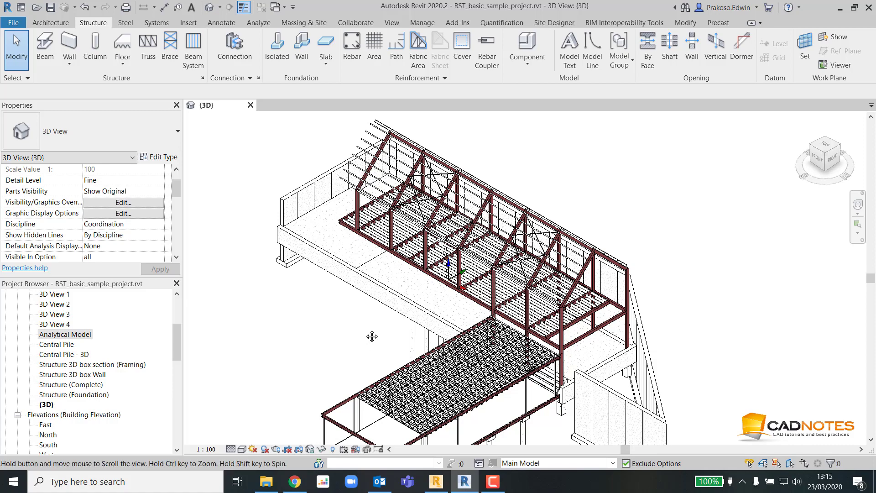
- Examine the steel framing, floor deck and foundations of the building in the {3D} view
{"action": "scroll", "coordinate": [371, 337], "scroll_direction": "down", "scroll_amount": 2}
{"action": "scroll", "coordinate": [384, 326], "scroll_direction": "up", "scroll_amount": 1}
{"action": "scroll", "coordinate": [383, 327], "scroll_direction": "up", "scroll_amount": 5}
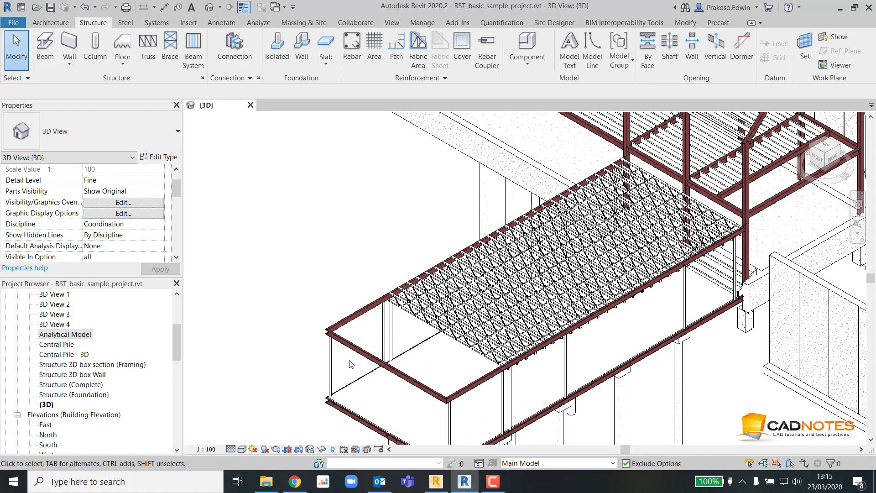
{"action": "scroll", "coordinate": [396, 226], "scroll_direction": "down", "scroll_amount": 1}
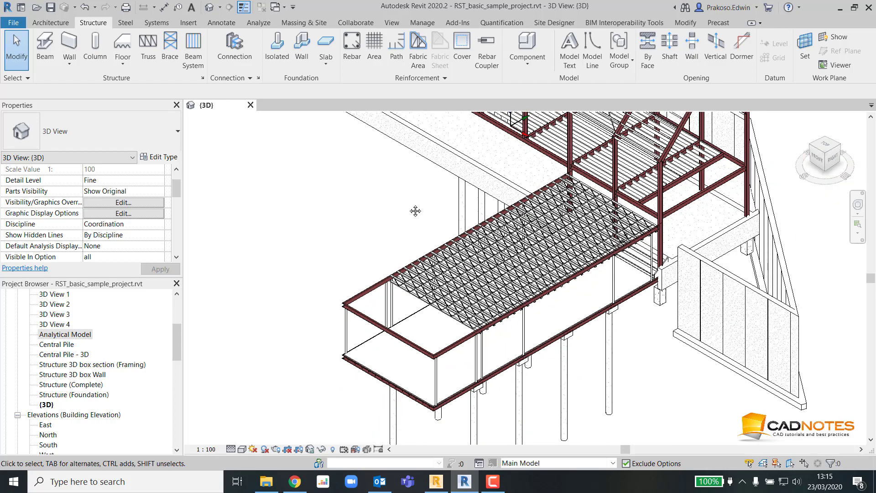
{"action": "middle_click_drag", "start_coordinate": [415, 211], "coordinate": [370, 297]}
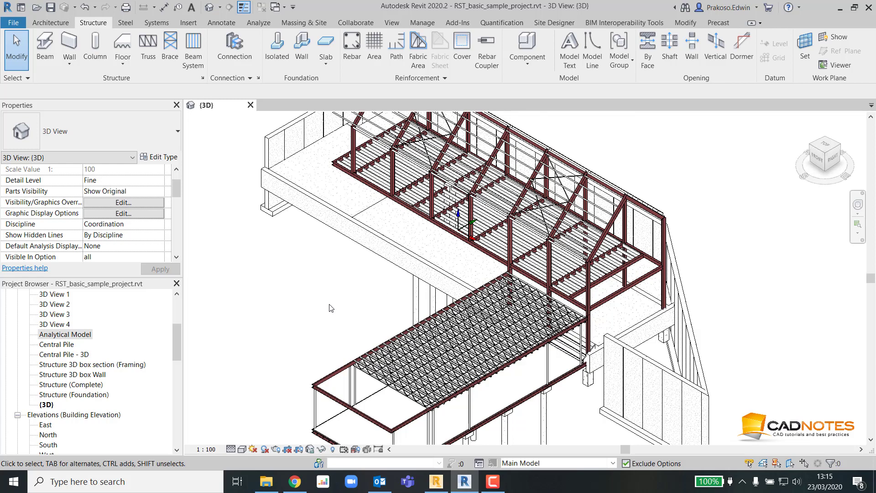
{"action": "scroll", "coordinate": [332, 304], "scroll_direction": "down", "scroll_amount": 1}
{"action": "middle_click_drag", "start_coordinate": [333, 300], "coordinate": [308, 333]}
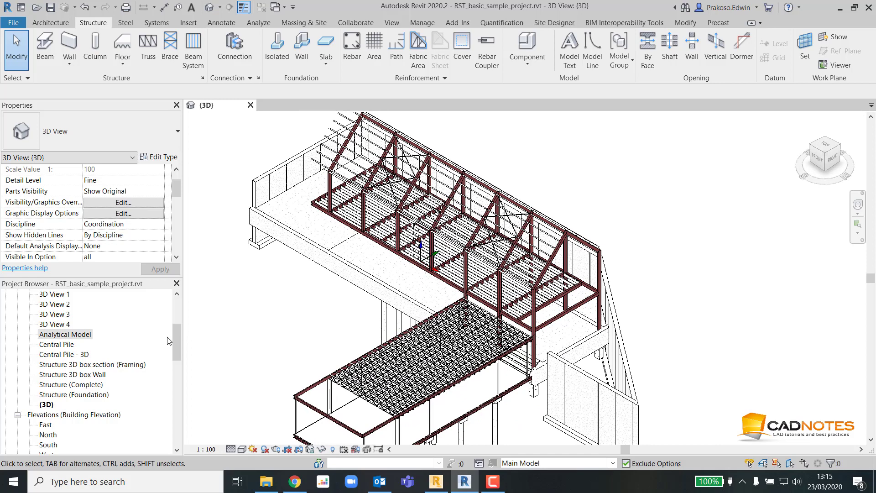
- Open the Analytical Model 3D view and inspect the roof framing's analytical members and line loads up close
{"action": "double_click", "coordinate": [86, 335]}
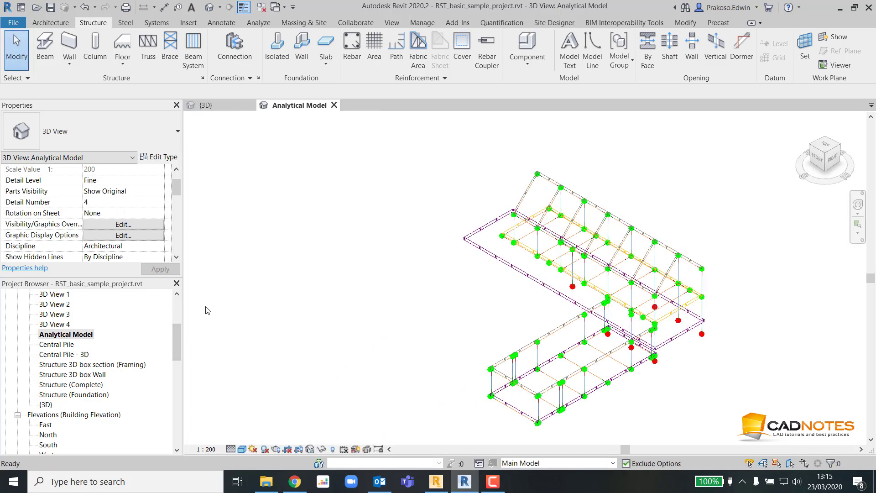
{"action": "middle_click_drag", "start_coordinate": [536, 319], "coordinate": [431, 303]}
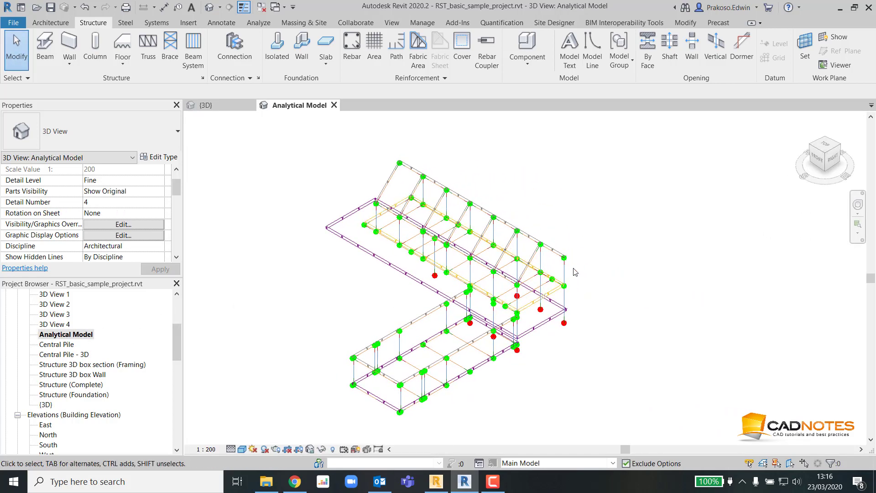
{"action": "scroll", "coordinate": [574, 271], "scroll_direction": "up", "scroll_amount": 2}
{"action": "scroll", "coordinate": [522, 254], "scroll_direction": "up", "scroll_amount": 2}
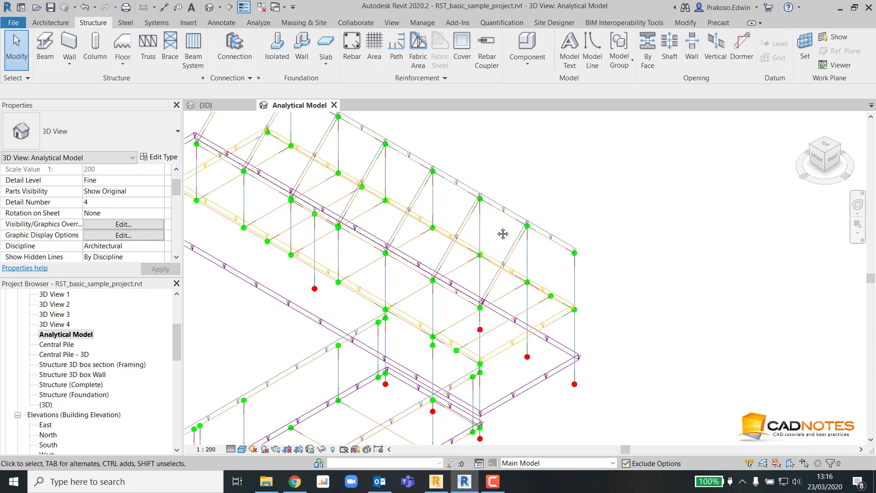
{"action": "middle_click_drag", "start_coordinate": [502, 233], "coordinate": [523, 289]}
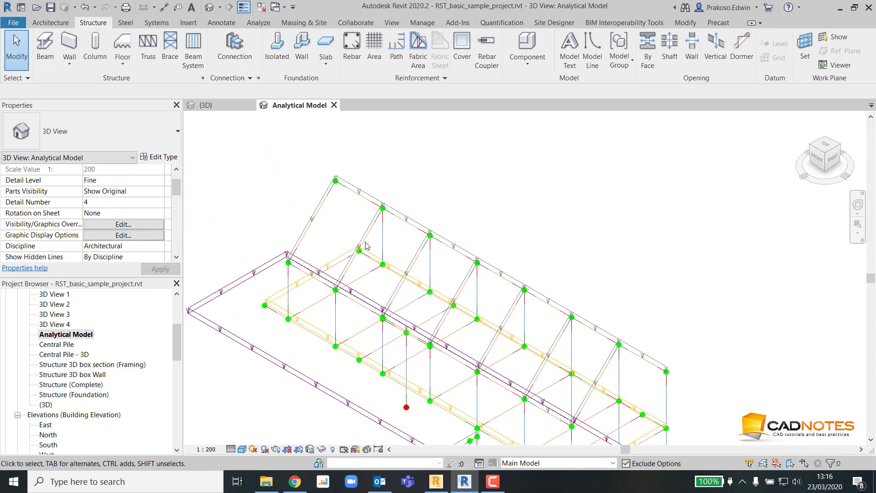
{"action": "scroll", "coordinate": [335, 242], "scroll_direction": "up", "scroll_amount": 2}
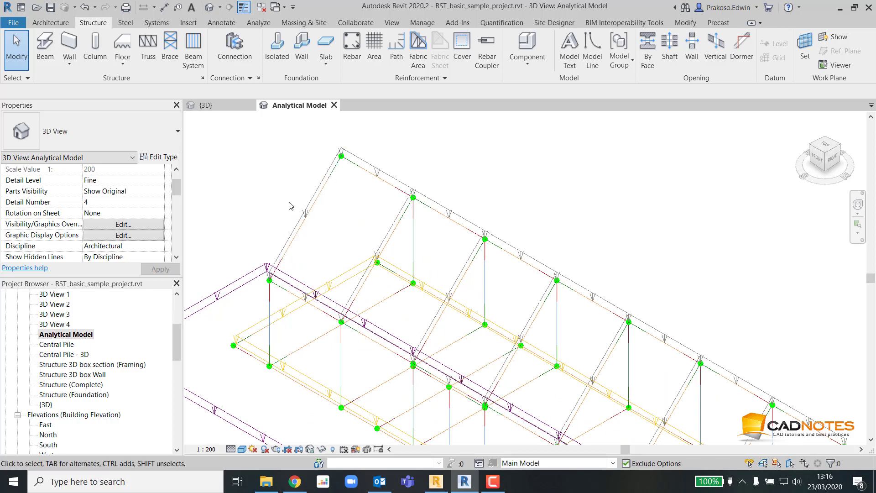
{"action": "scroll", "coordinate": [296, 201], "scroll_direction": "up", "scroll_amount": 2}
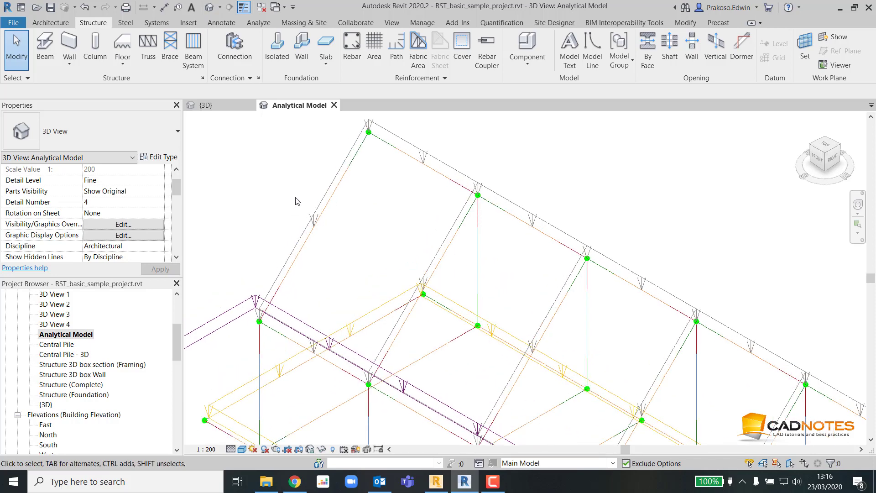
- Examine the analytical model's loads, nodes and column-base supports across the upper and lower structures
{"action": "left_click", "coordinate": [318, 206]}
{"action": "key", "text": "Escape"}
{"action": "scroll", "coordinate": [251, 235], "scroll_direction": "down", "scroll_amount": 2}
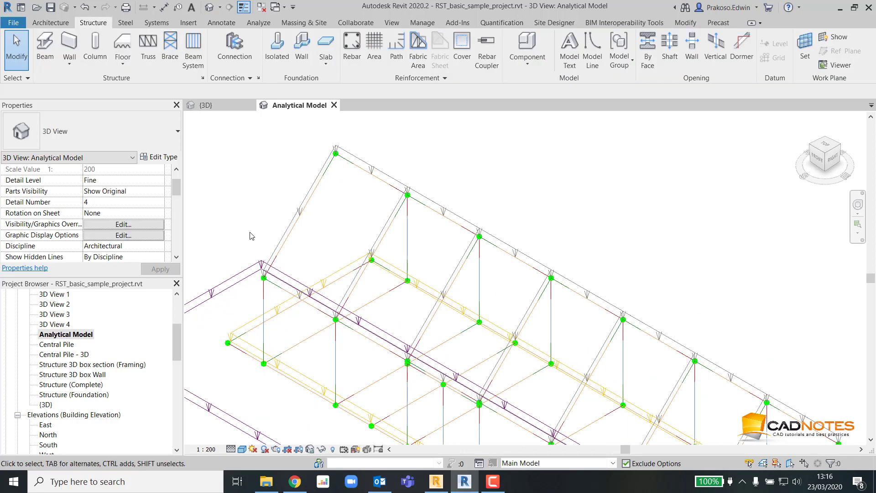
{"action": "left_click", "coordinate": [247, 202]}
{"action": "key", "text": "Escape"}
{"action": "scroll", "coordinate": [245, 204], "scroll_direction": "down", "scroll_amount": 1}
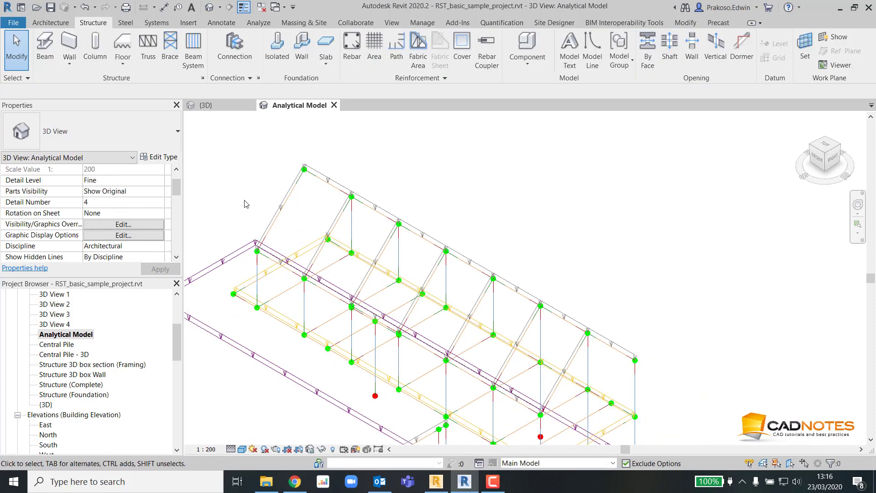
{"action": "middle_click_drag", "start_coordinate": [383, 338], "coordinate": [411, 201]}
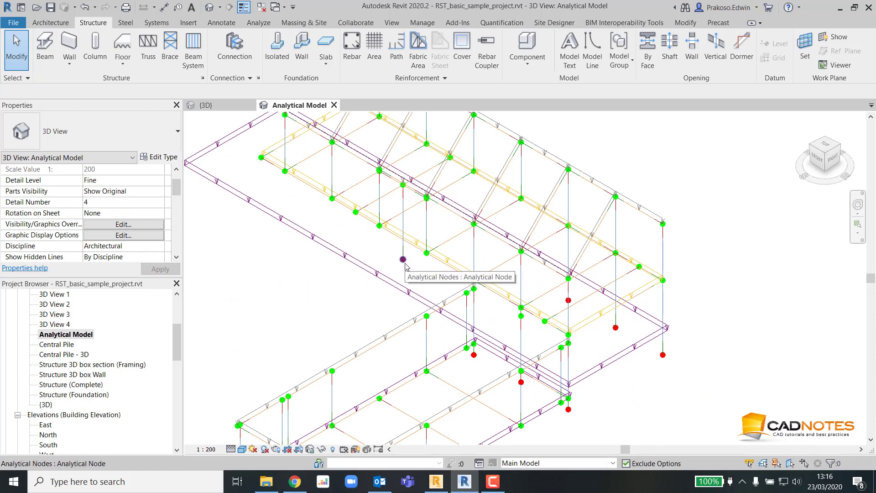
{"action": "scroll", "coordinate": [349, 304], "scroll_direction": "down", "scroll_amount": 3}
{"action": "middle_click_drag", "start_coordinate": [328, 325], "coordinate": [438, 311]}
{"action": "scroll", "coordinate": [431, 314], "scroll_direction": "down", "scroll_amount": 1}
{"action": "scroll", "coordinate": [430, 314], "scroll_direction": "down", "scroll_amount": 1}
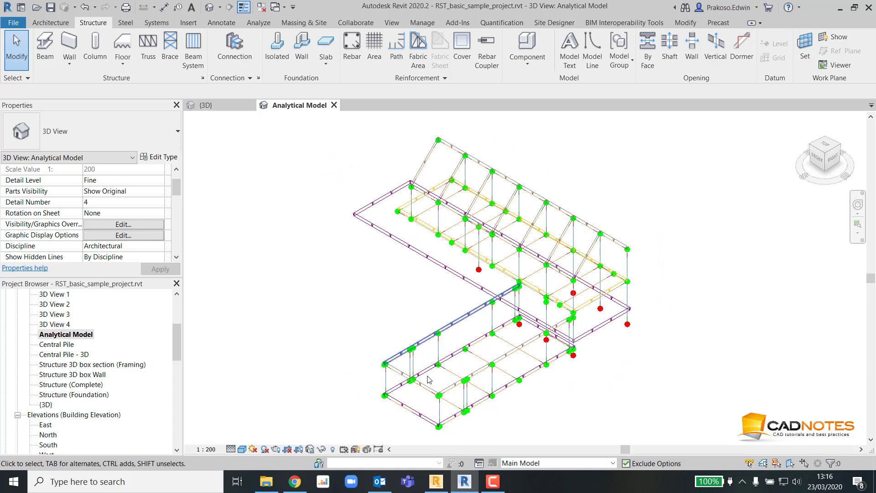
- Switch to Robot Structural Analysis and arrange it side by side with Revit, keeping the analytical model in view
{"action": "left_click", "coordinate": [444, 489]}
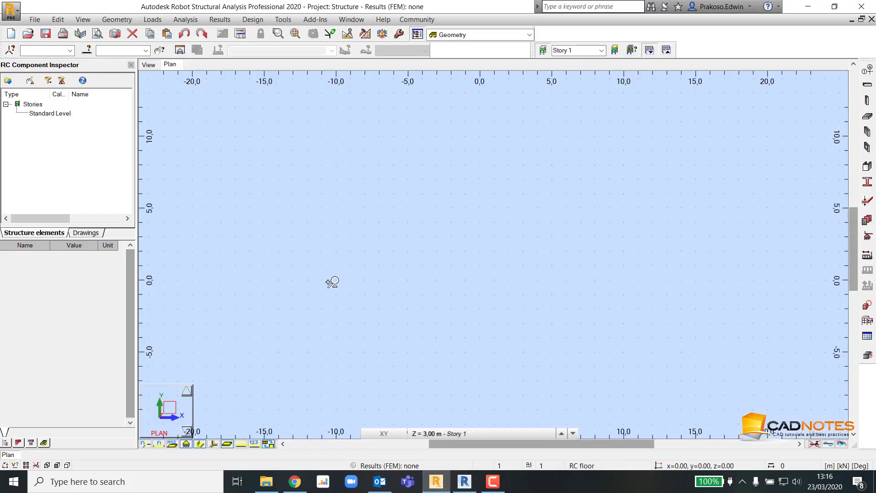
{"action": "key", "text": "super+Left"}
{"action": "left_click", "coordinate": [725, 156]}
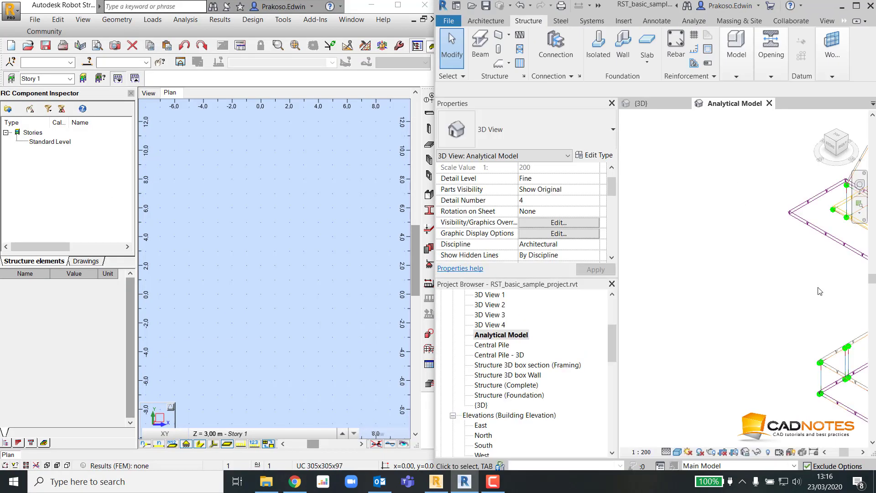
{"action": "middle_click_drag", "start_coordinate": [829, 239], "coordinate": [690, 244]}
{"action": "scroll", "coordinate": [755, 293], "scroll_direction": "up", "scroll_amount": 1}
{"action": "middle_click_drag", "start_coordinate": [774, 364], "coordinate": [708, 366]}
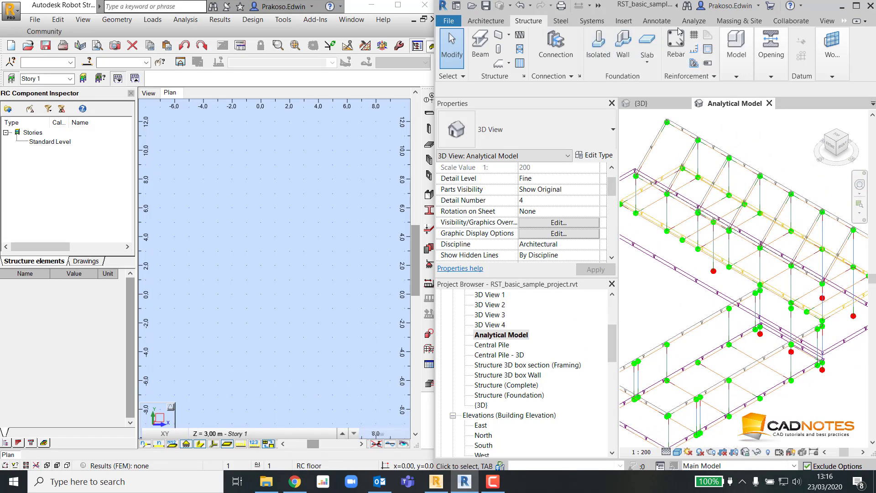
- Send the Revit model to Robot Structural Analysis through the Robot link using direct integration, and decline the events report
{"action": "left_click", "coordinate": [694, 20]}
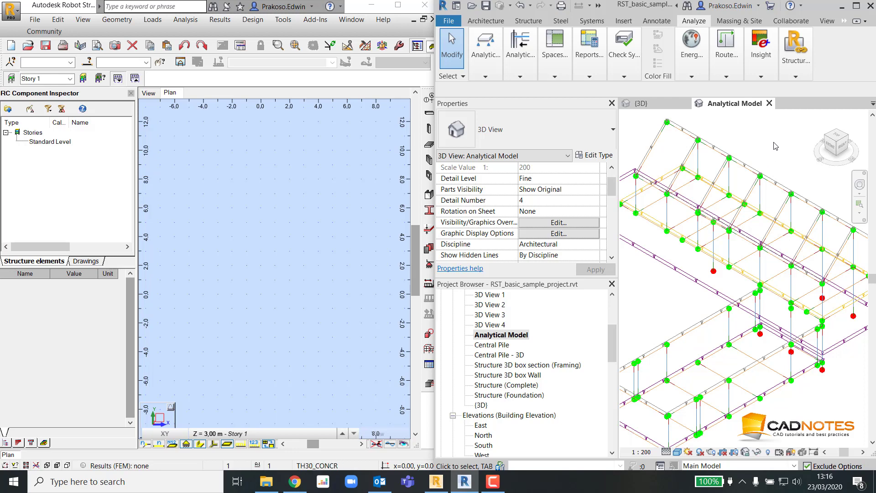
{"action": "left_click", "coordinate": [796, 54]}
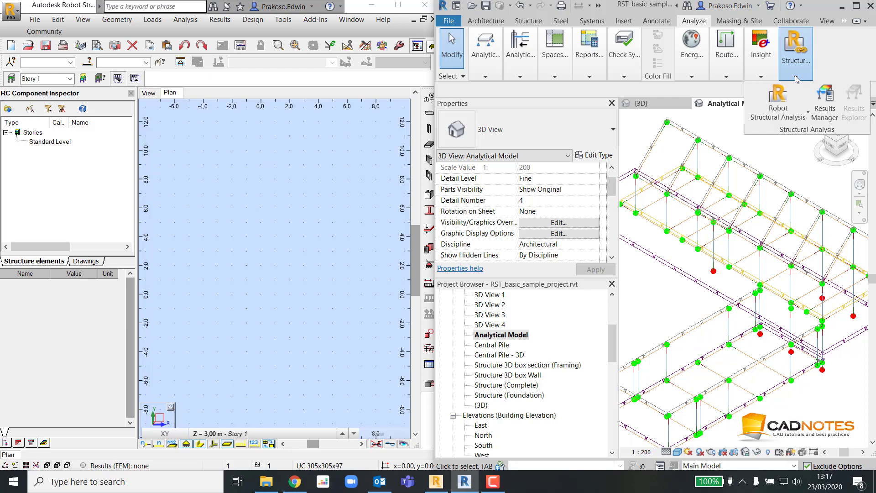
{"action": "left_click", "coordinate": [789, 117]}
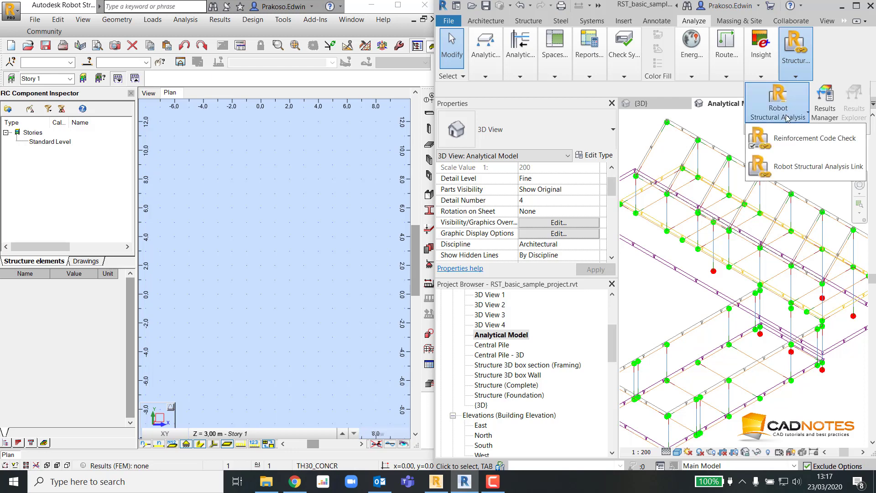
{"action": "left_click", "coordinate": [791, 168]}
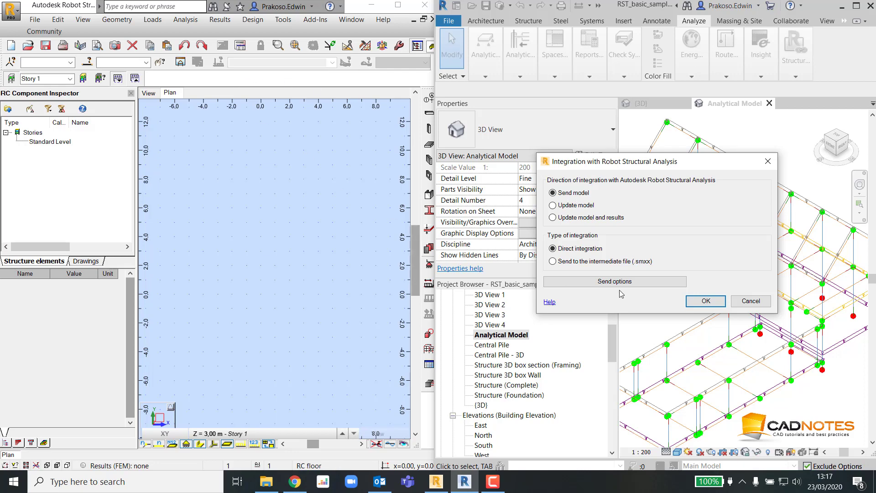
{"action": "left_click", "coordinate": [706, 302]}
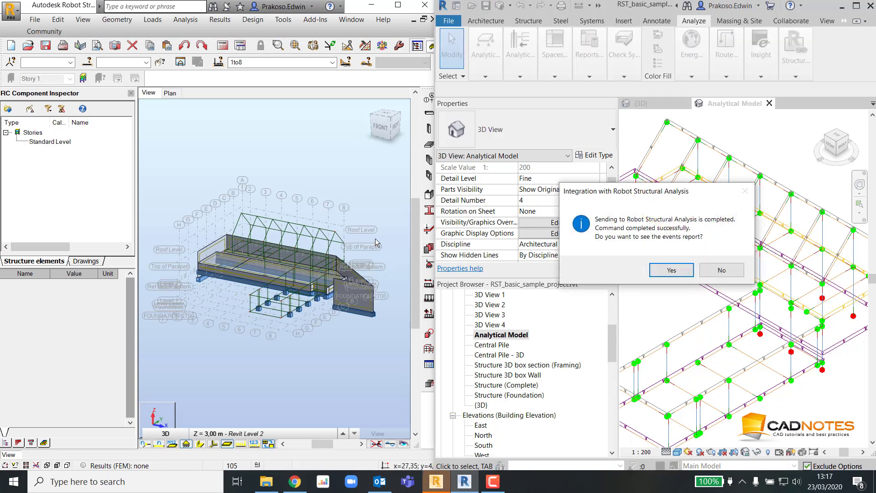
{"action": "left_click", "coordinate": [723, 270]}
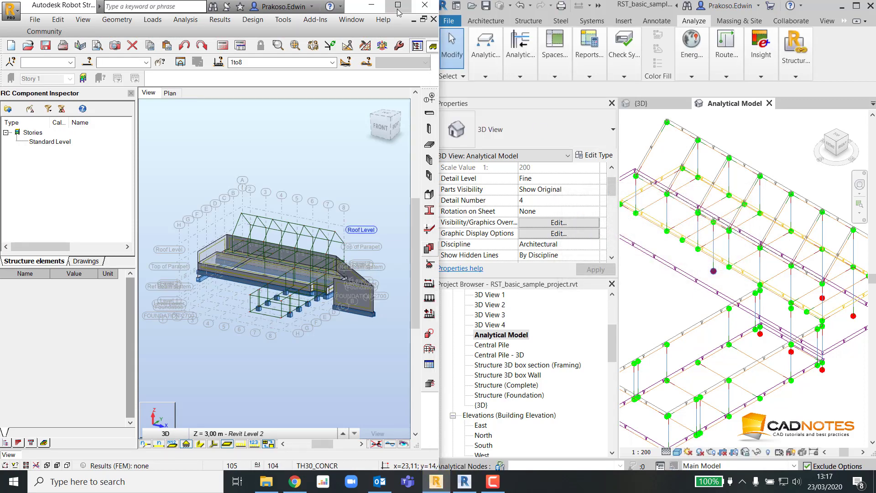
- Maximize the Robot window and show the imported structure enlarged in its home 3D orientation
{"action": "left_click", "coordinate": [398, 6]}
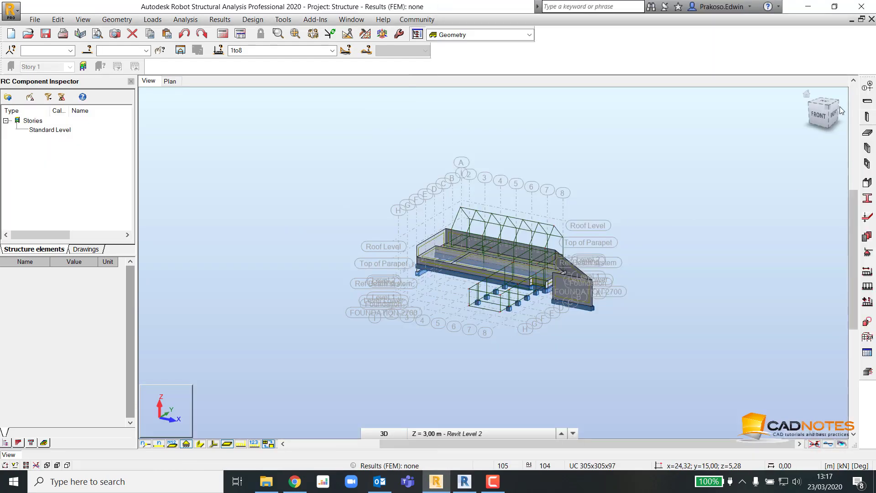
{"action": "left_click", "coordinate": [808, 94]}
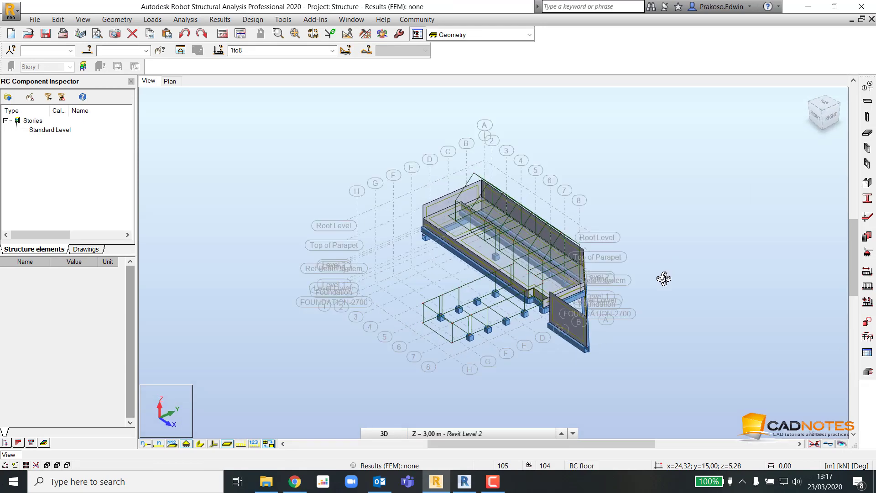
{"action": "scroll", "coordinate": [626, 276], "scroll_direction": "up", "scroll_amount": 5}
{"action": "middle_click_drag", "start_coordinate": [685, 282], "coordinate": [710, 292]}
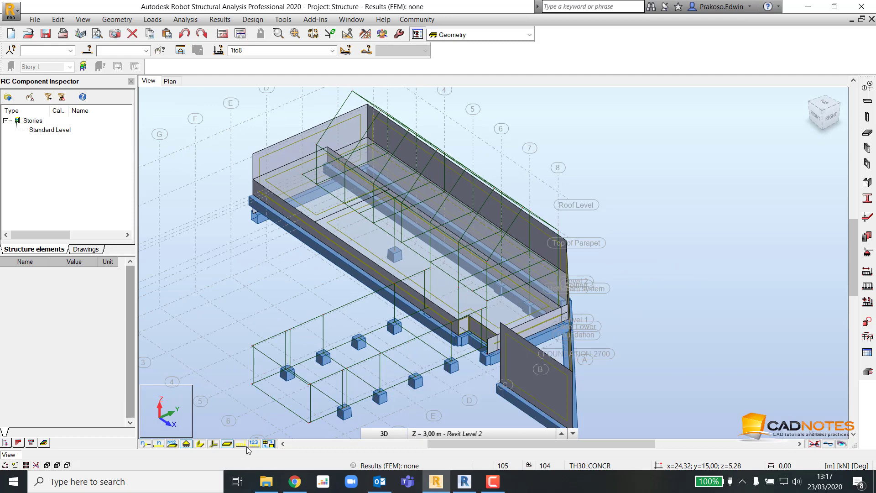
- Reduce the size of the model symbols and display the loads of load case DL1 on the structure
{"action": "key", "text": "Page_Down"}
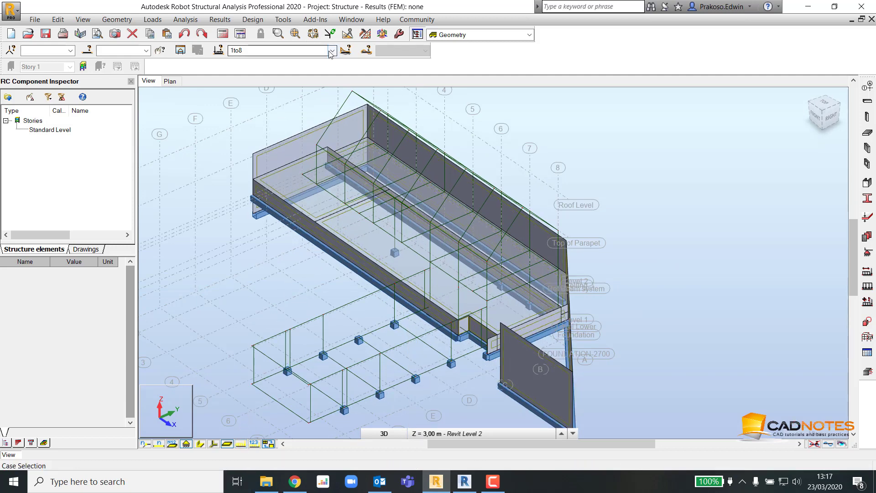
{"action": "left_click", "coordinate": [274, 50]}
{"action": "left_click", "coordinate": [270, 60]}
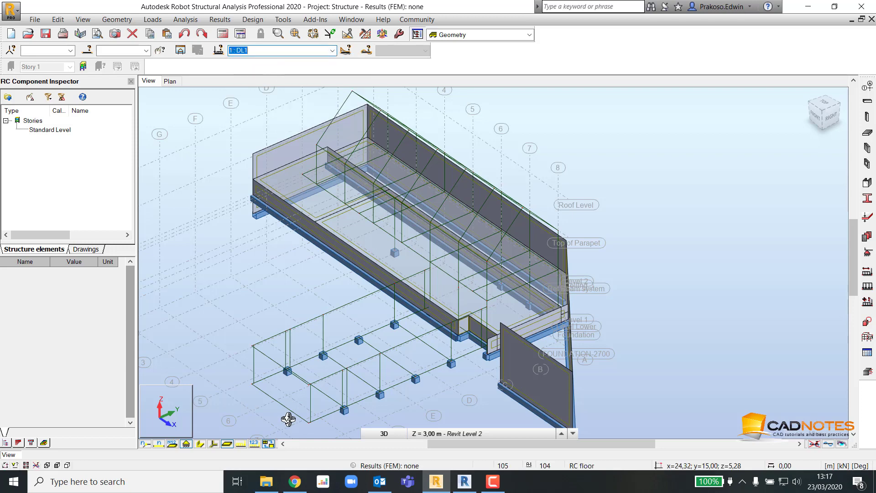
{"action": "scroll", "coordinate": [267, 297], "scroll_direction": "up", "scroll_amount": 2}
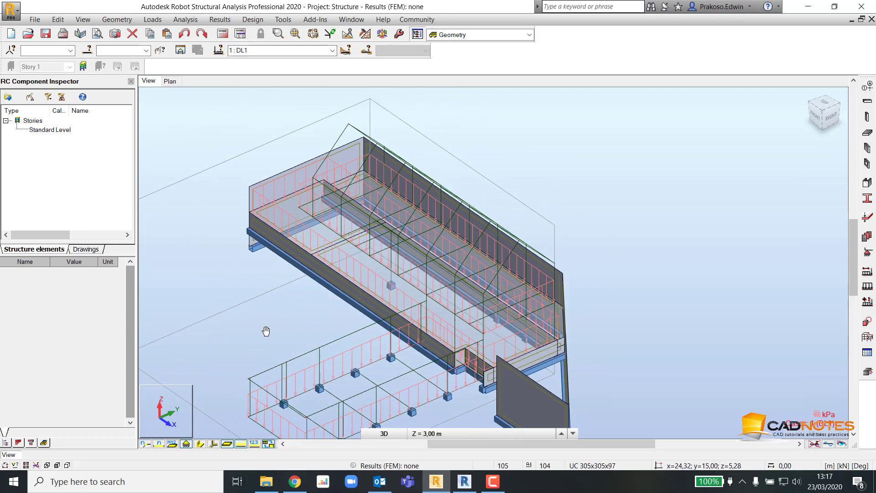
{"action": "scroll", "coordinate": [272, 287], "scroll_direction": "up", "scroll_amount": 2}
{"action": "middle_click_drag", "start_coordinate": [264, 313], "coordinate": [271, 378]}
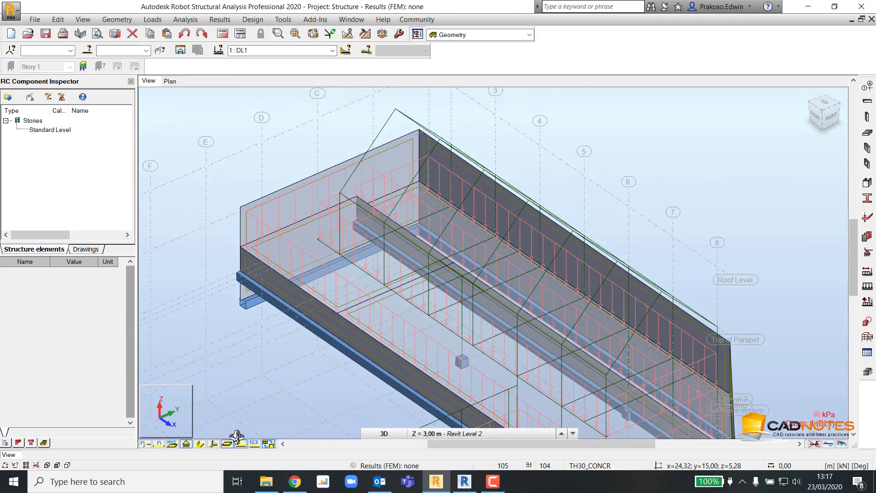
- Review the transferred loads of load case LL1 followed by those of load case SNOW1
{"action": "left_click", "coordinate": [332, 51]}
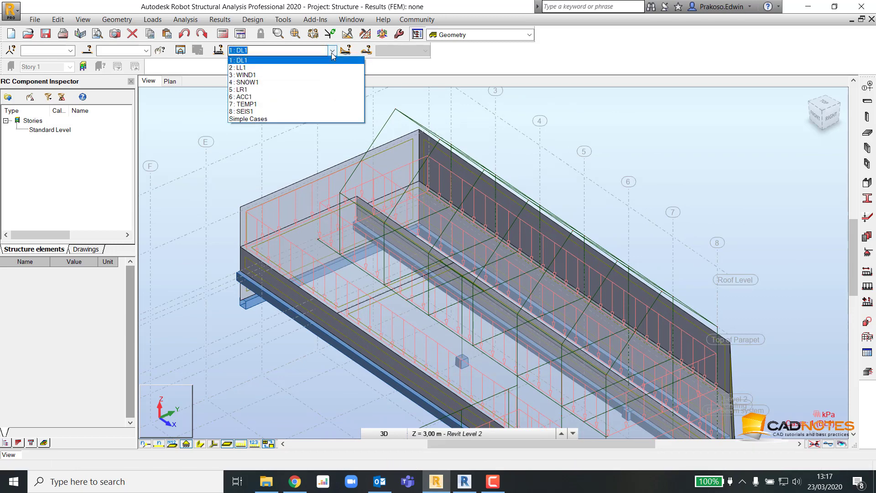
{"action": "left_click", "coordinate": [316, 68]}
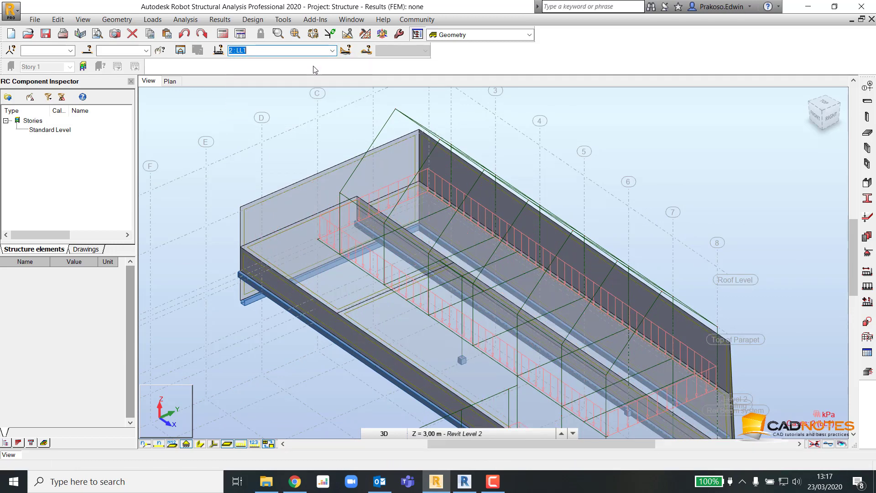
{"action": "left_click", "coordinate": [292, 51]}
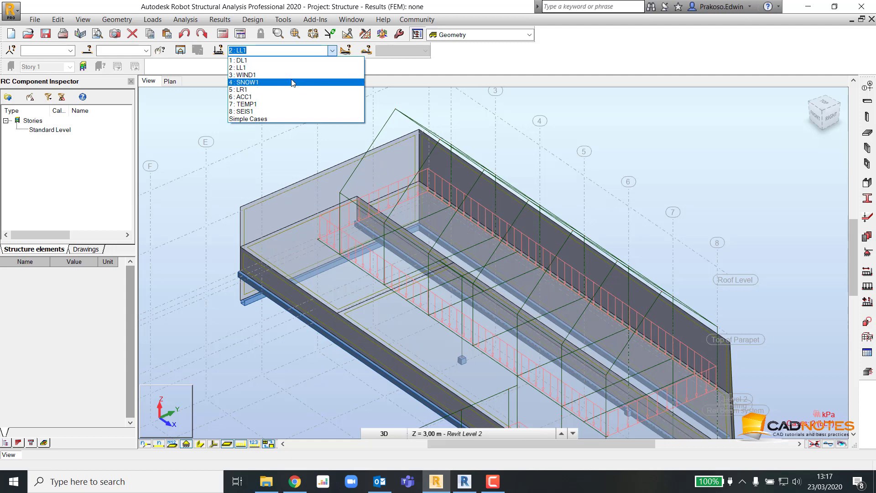
{"action": "left_click", "coordinate": [292, 82]}
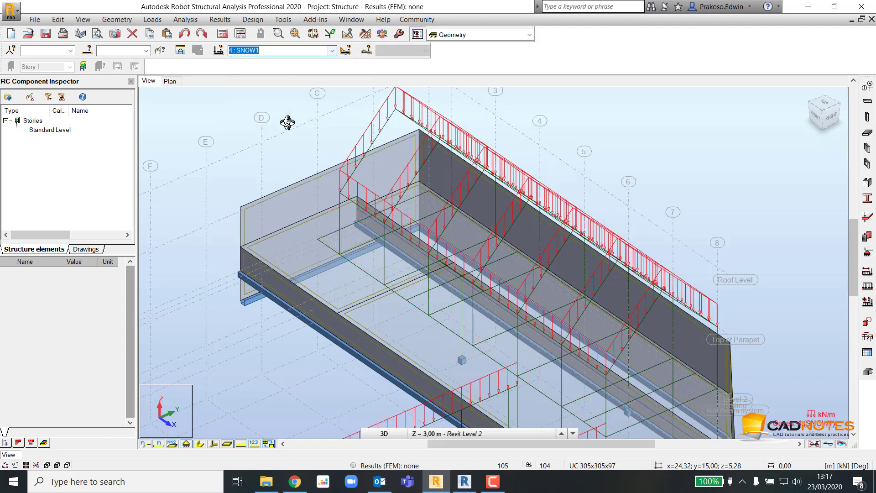
{"action": "left_click", "coordinate": [333, 50]}
{"action": "left_click", "coordinate": [217, 114]}
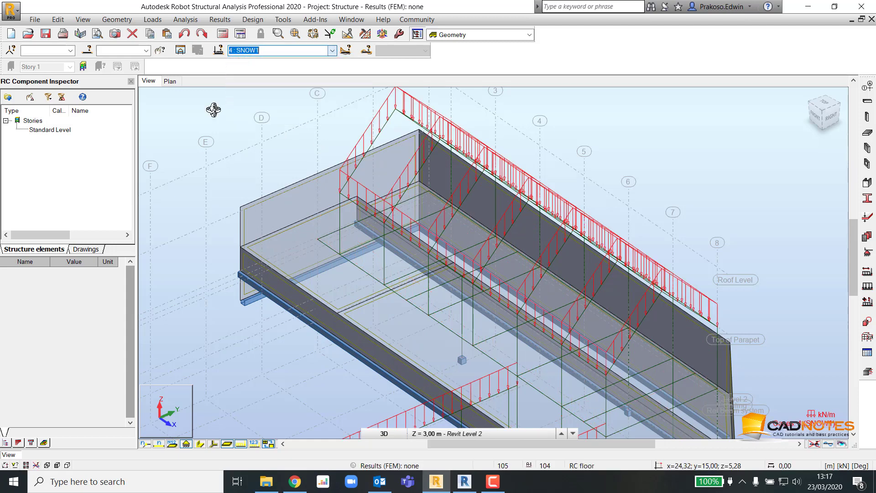
- Open the load combinations table and create a manual ULS combination with number 9, named COMB1
{"action": "left_click", "coordinate": [156, 22]}
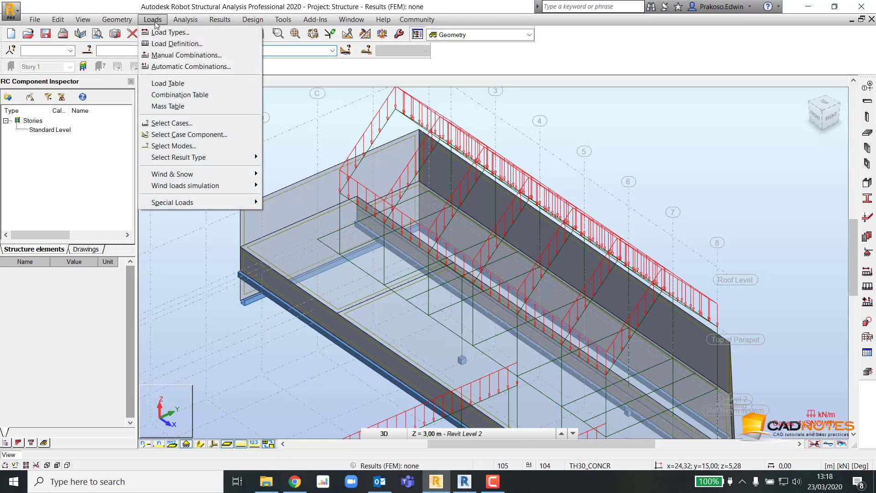
{"action": "left_click", "coordinate": [172, 94]}
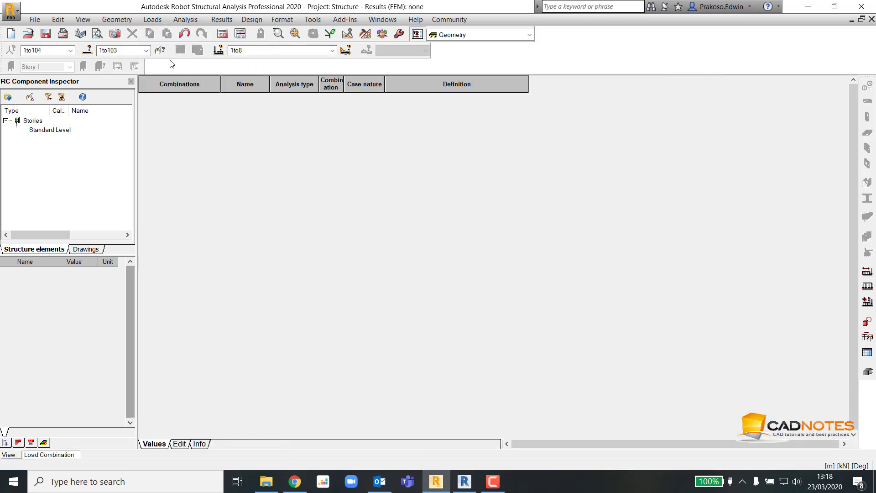
{"action": "left_click", "coordinate": [154, 21]}
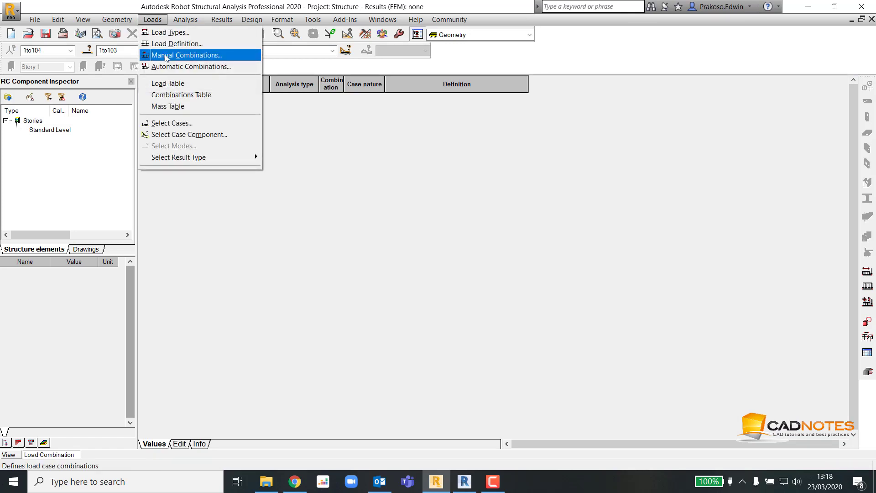
{"action": "left_click", "coordinate": [183, 53]}
{"action": "left_click", "coordinate": [472, 202]}
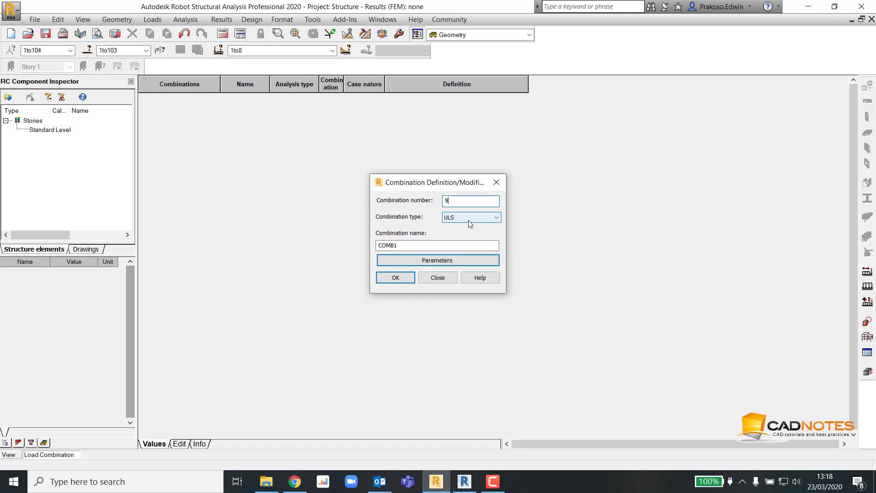
{"action": "left_click", "coordinate": [395, 278]}
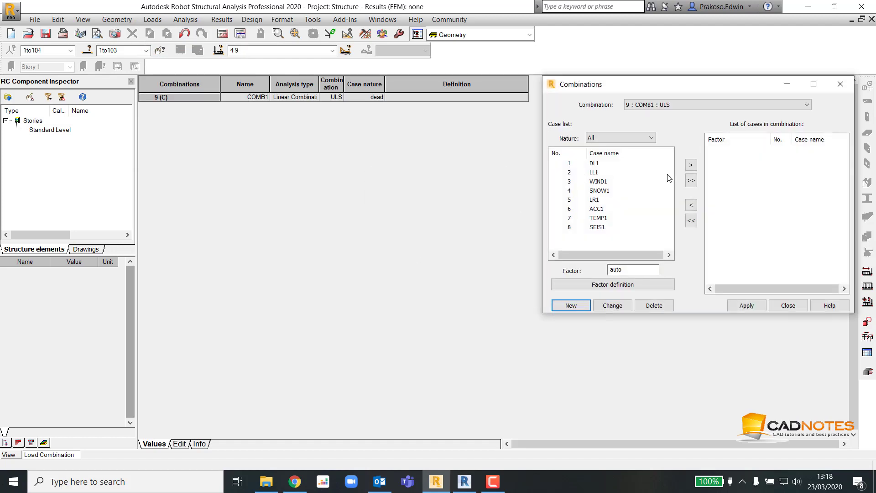
- Add all load cases, DL1 through SEIS1, to COMB1 with automatic factors and apply the combination
{"action": "left_click", "coordinate": [691, 180]}
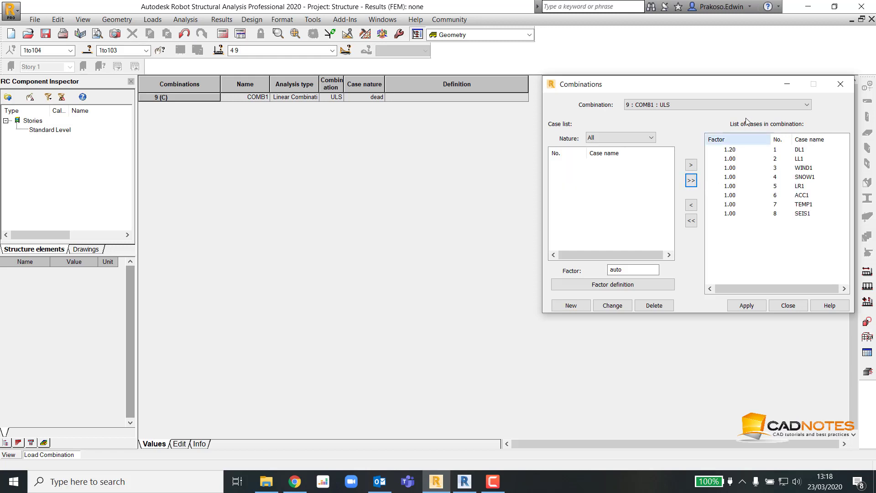
{"action": "left_click_drag", "start_coordinate": [724, 89], "coordinate": [468, 105]}
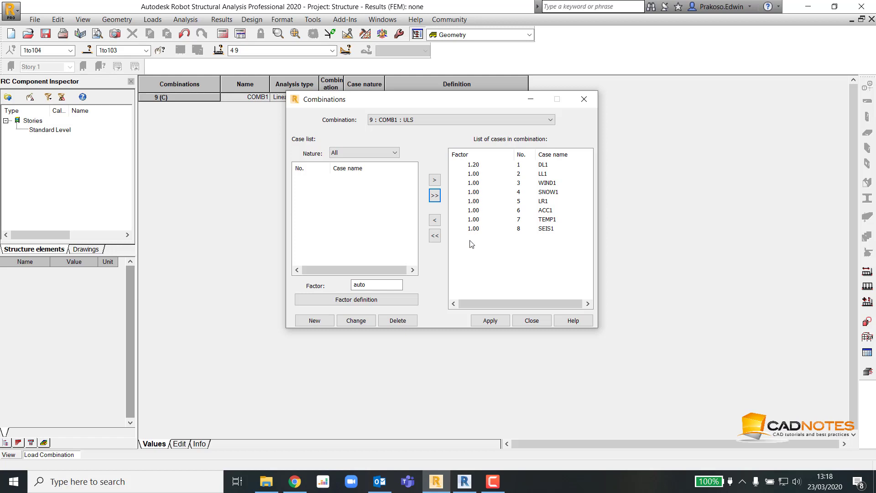
{"action": "left_click", "coordinate": [491, 321]}
{"action": "left_click", "coordinate": [532, 320]}
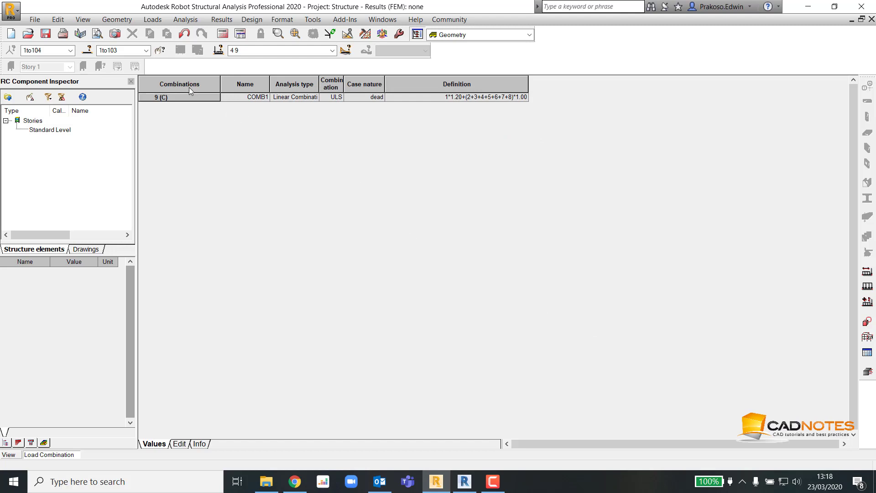
- Return to the model view and calculate the structure, continuing past the separate structure question and closing the calculation messages
{"action": "left_click", "coordinate": [9, 455]}
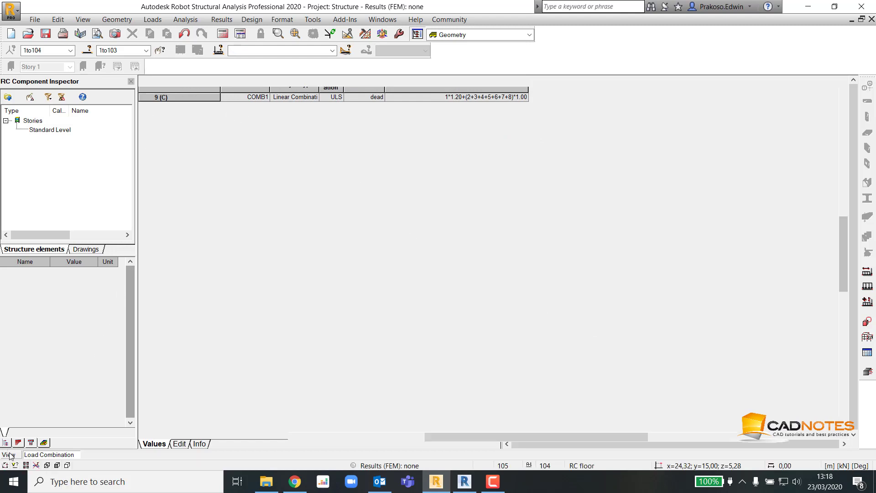
{"action": "middle_click_drag", "start_coordinate": [392, 244], "coordinate": [324, 191]}
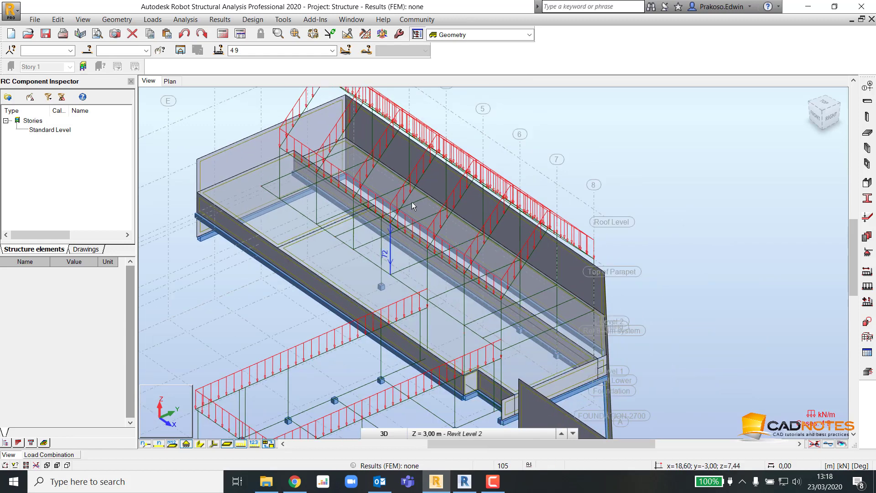
{"action": "left_click", "coordinate": [186, 19]}
{"action": "left_click", "coordinate": [198, 43]}
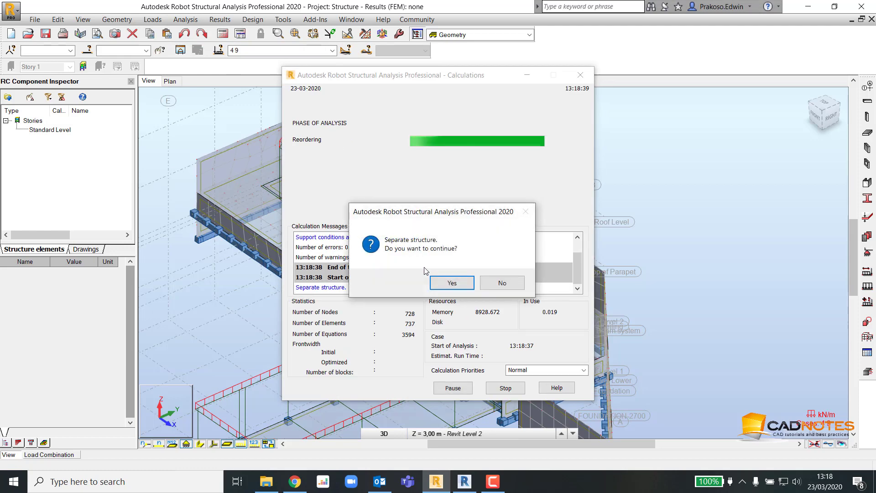
{"action": "left_click", "coordinate": [443, 283]}
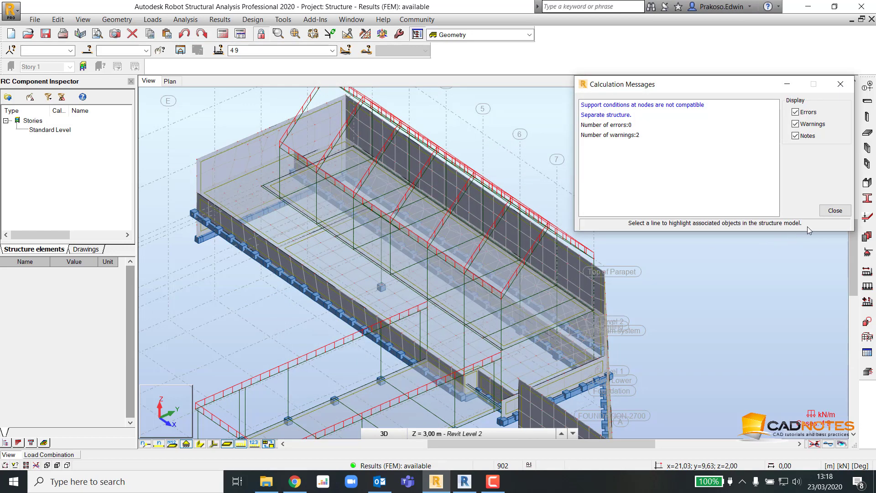
{"action": "left_click", "coordinate": [835, 211]}
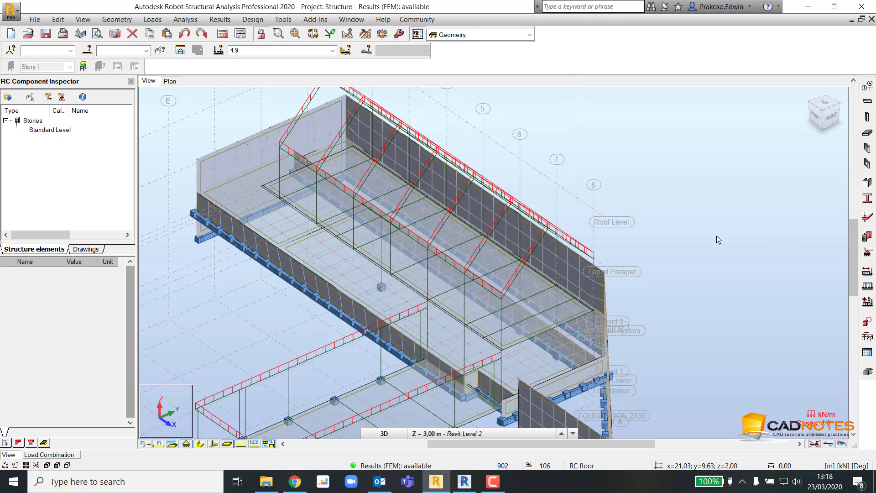
- Hide the load symbols on the structure and display the My Moment diagram for the bars
{"action": "left_click", "coordinate": [242, 443]}
{"action": "scroll", "coordinate": [264, 341], "scroll_direction": "down", "scroll_amount": 2}
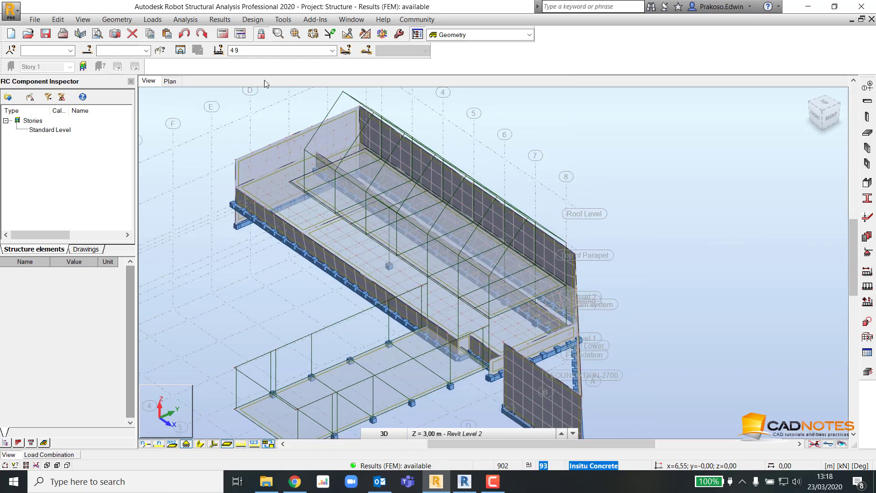
{"action": "left_click", "coordinate": [253, 19]}
{"action": "mouse_move", "coordinate": [215, 20]}
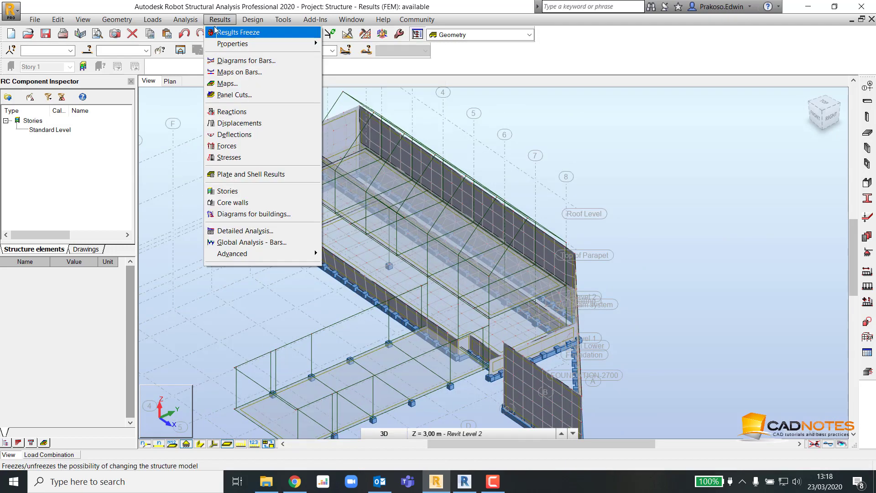
{"action": "left_click", "coordinate": [246, 60]}
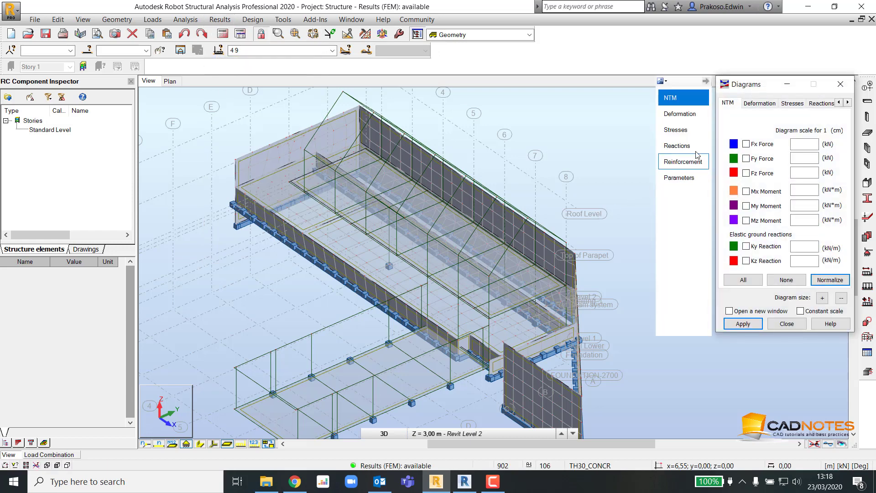
{"action": "left_click", "coordinate": [692, 114]}
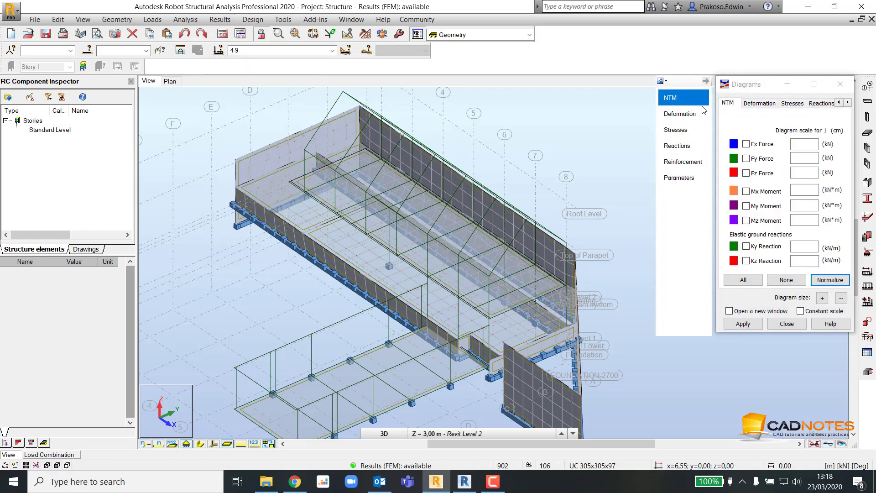
{"action": "left_click", "coordinate": [746, 206]}
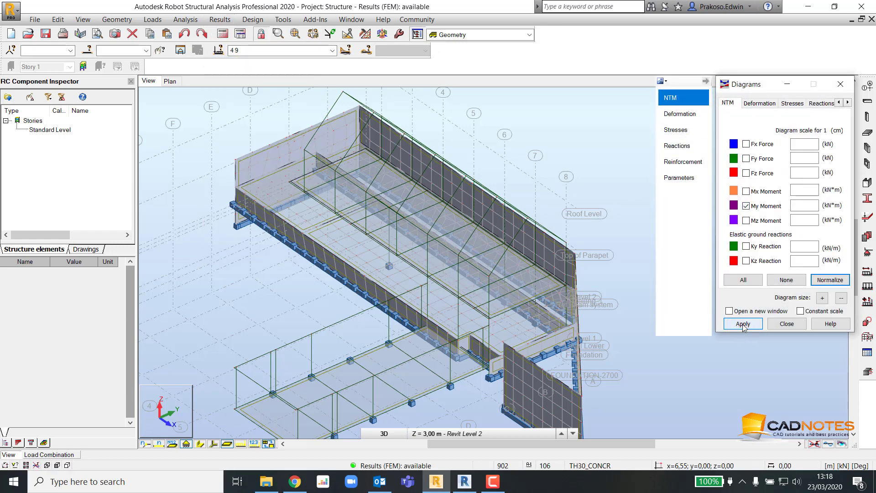
{"action": "left_click", "coordinate": [743, 324]}
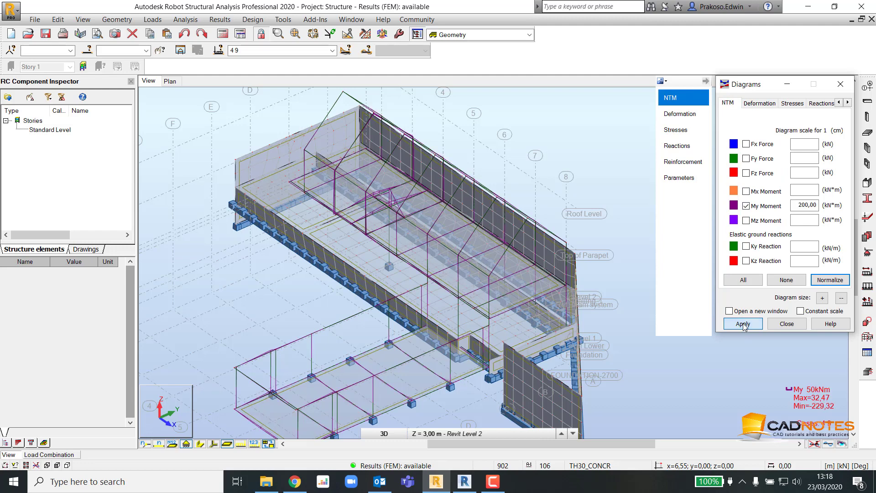
- Set the bar diagrams' filling to filled and apply it to the moment diagram
{"action": "double_click", "coordinate": [849, 103]}
{"action": "left_click", "coordinate": [849, 103]}
{"action": "left_click", "coordinate": [810, 103]}
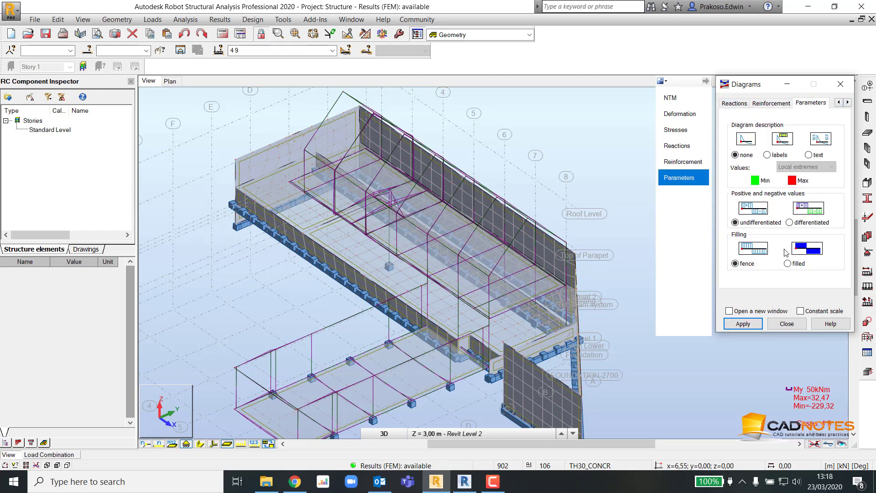
{"action": "left_click", "coordinate": [743, 323]}
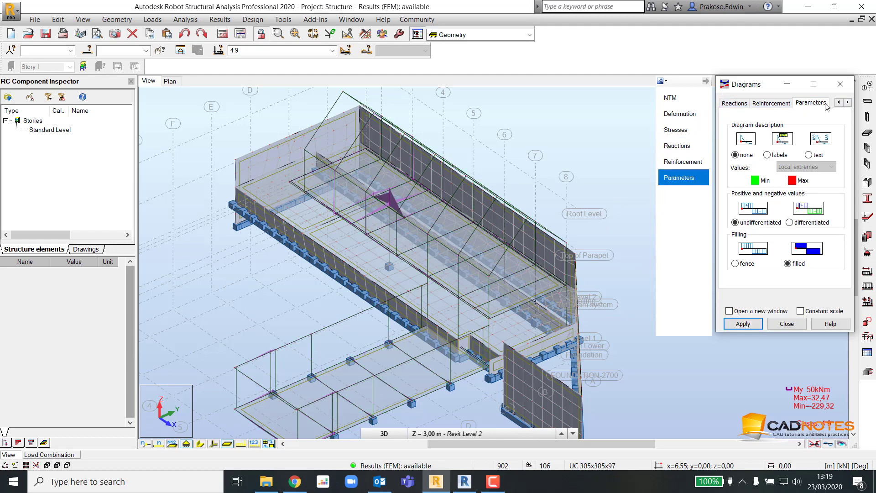
- Display the Fz Force diagram instead of the My Moment, examine it on the floor beams, and close the diagram settings
{"action": "left_click", "coordinate": [680, 97]}
{"action": "left_click", "coordinate": [759, 175]}
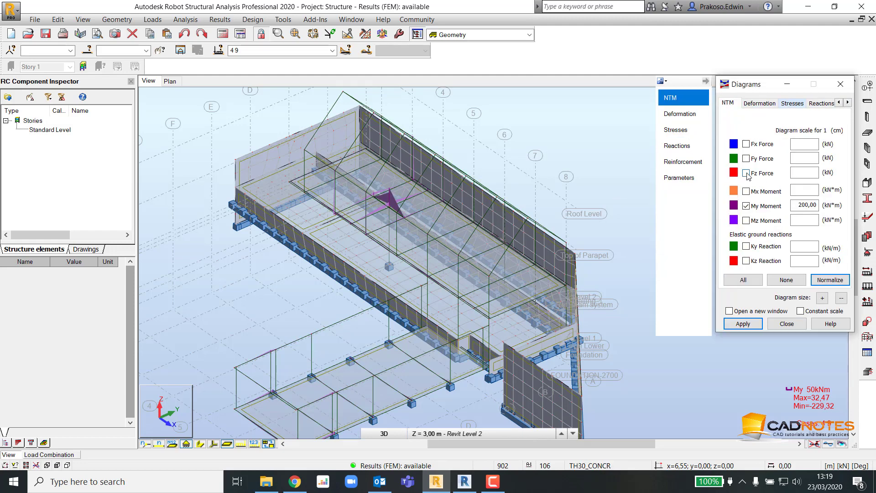
{"action": "left_click", "coordinate": [747, 206]}
{"action": "left_click", "coordinate": [743, 324]}
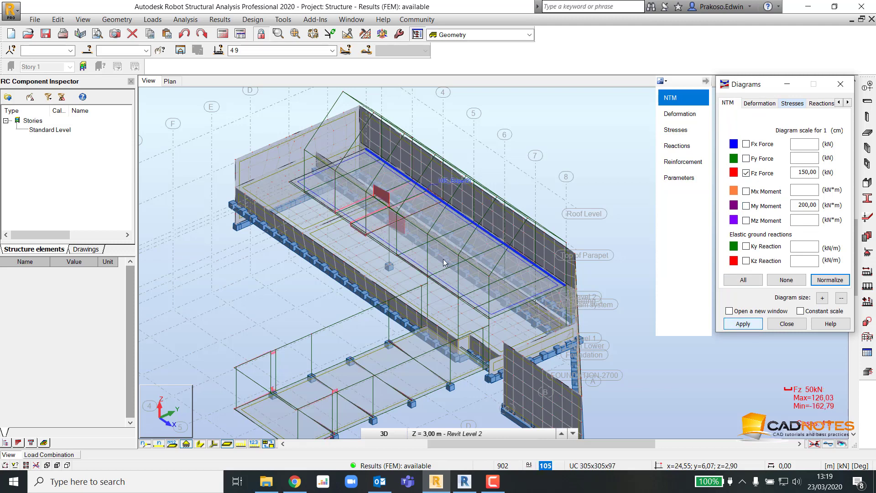
{"action": "scroll", "coordinate": [395, 217], "scroll_direction": "up", "scroll_amount": 3}
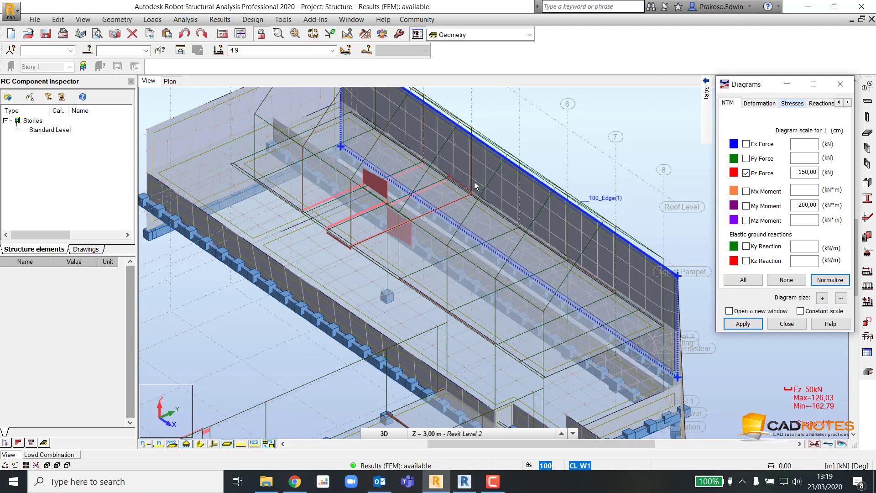
{"action": "left_click", "coordinate": [787, 323]}
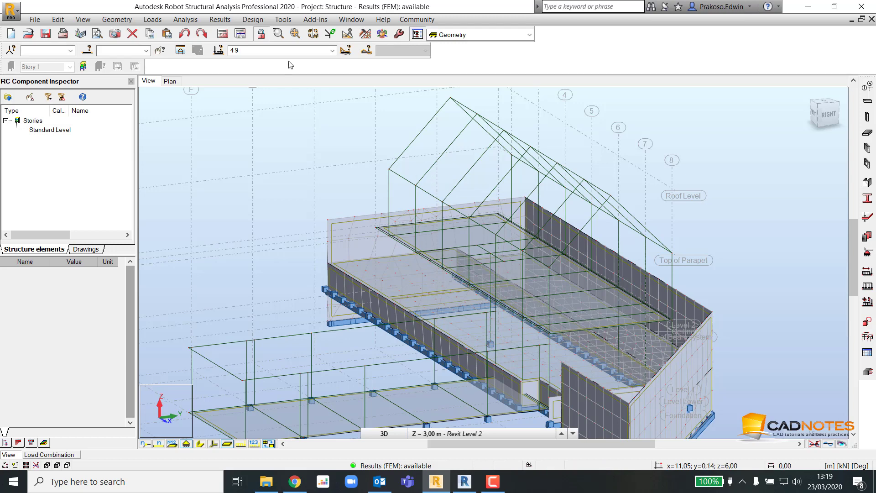
- Start Steel Members Design and run the ULS member verification for members 1to34 36to90
{"action": "left_click", "coordinate": [253, 20]}
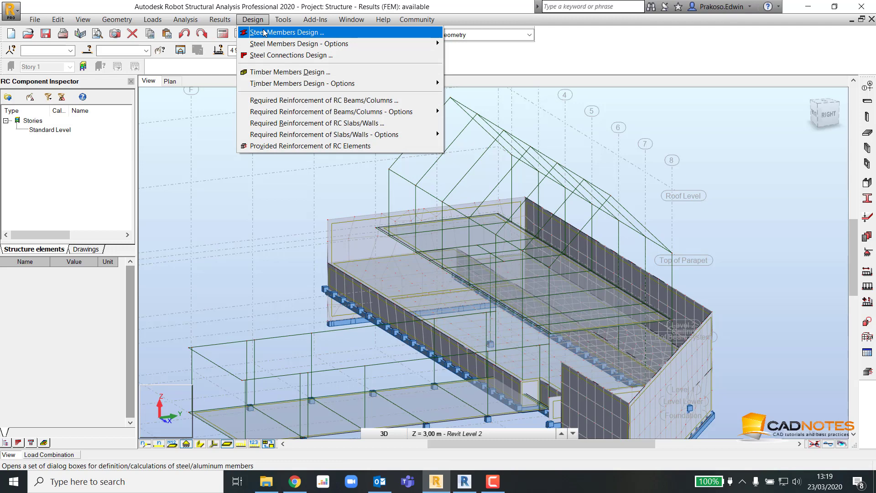
{"action": "left_click", "coordinate": [265, 32]}
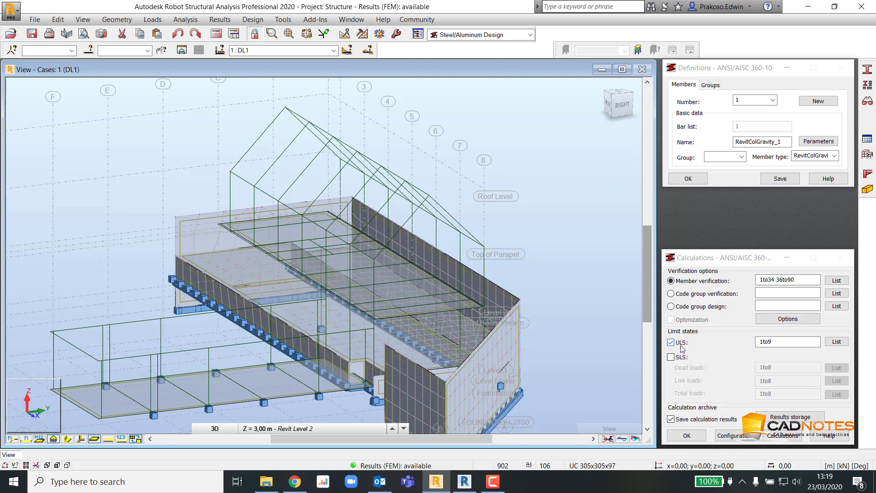
{"action": "left_click", "coordinate": [784, 435]}
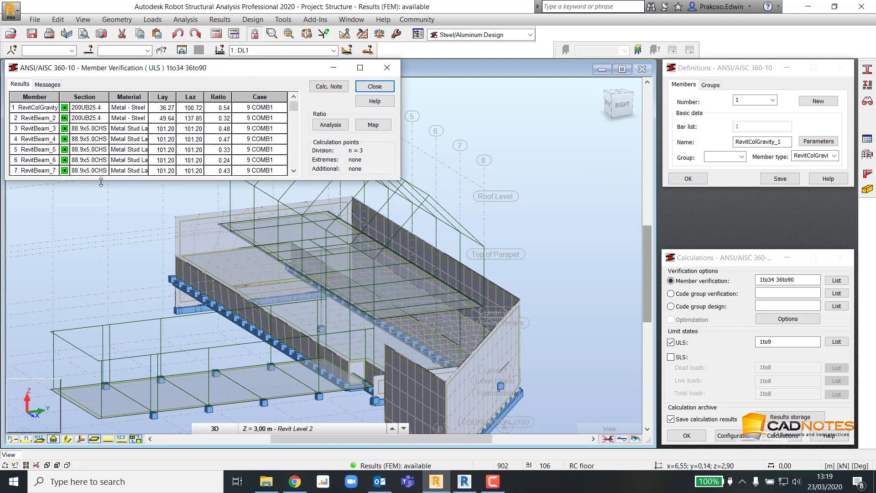
- Look through the enlarged member verification list and examine the code results of members 24 and 26
{"action": "left_click_drag", "start_coordinate": [100, 182], "coordinate": [114, 288]}
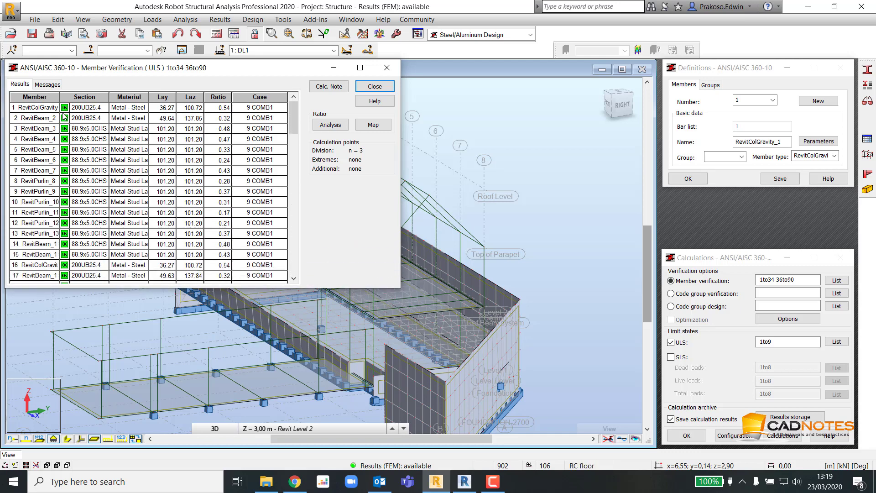
{"action": "scroll", "coordinate": [63, 116], "scroll_direction": "down", "scroll_amount": 1}
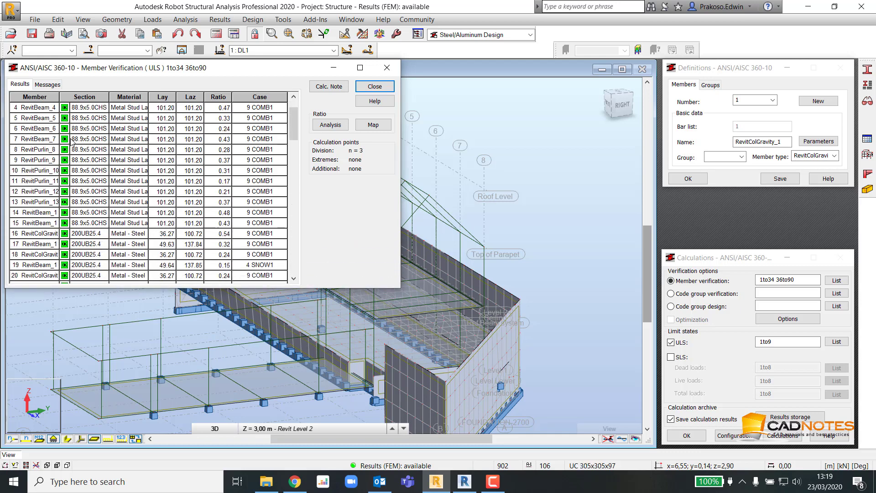
{"action": "scroll", "coordinate": [71, 143], "scroll_direction": "down", "scroll_amount": 2}
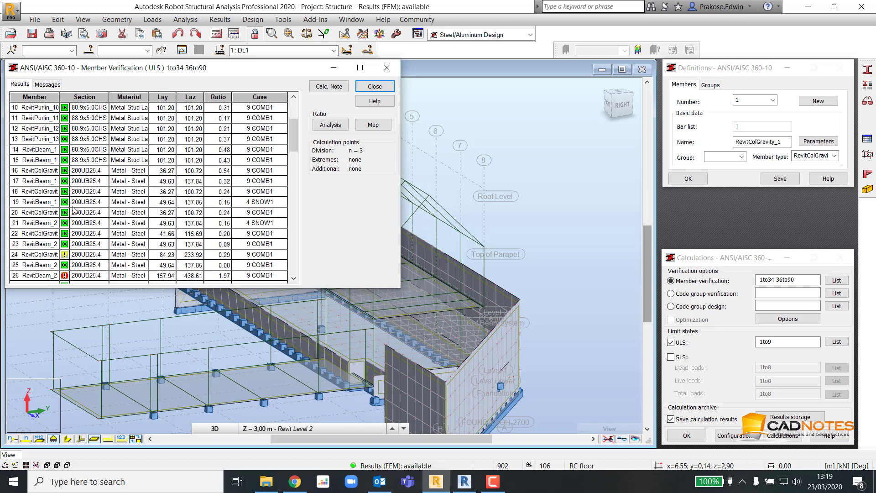
{"action": "scroll", "coordinate": [73, 212], "scroll_direction": "down", "scroll_amount": 1}
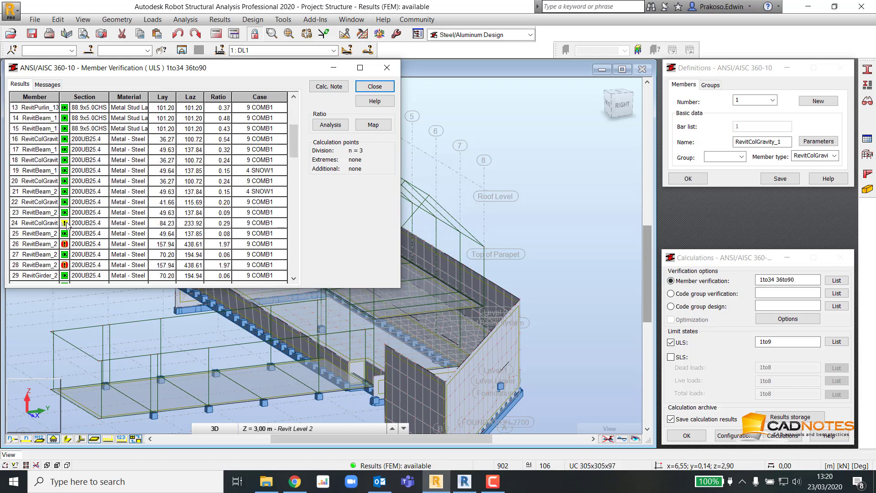
{"action": "left_click", "coordinate": [66, 223]}
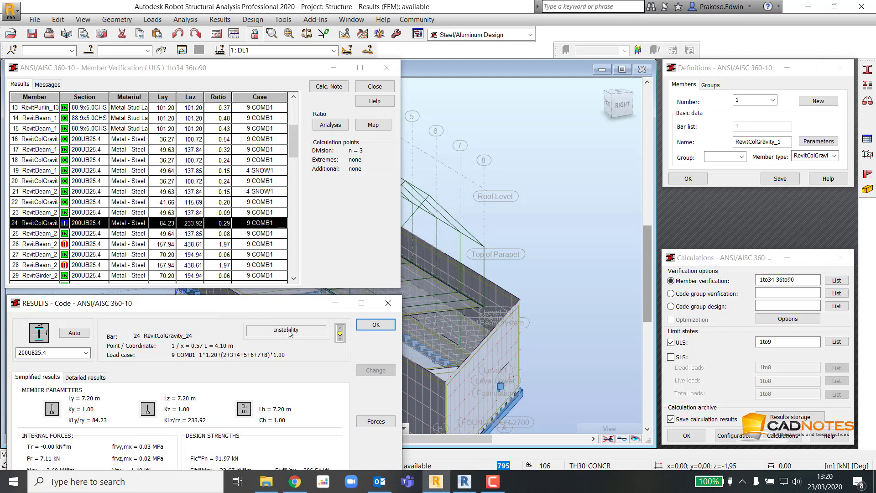
{"action": "left_click", "coordinate": [68, 244]}
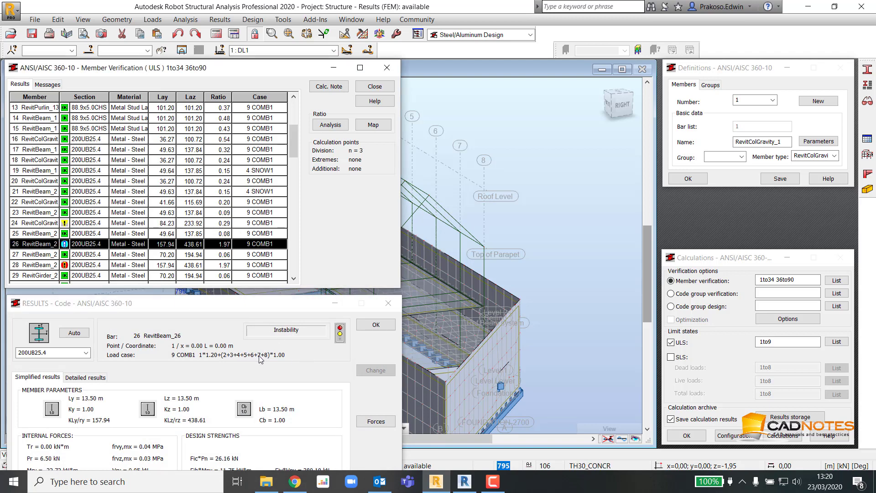
{"action": "left_click_drag", "start_coordinate": [249, 305], "coordinate": [257, 129]}
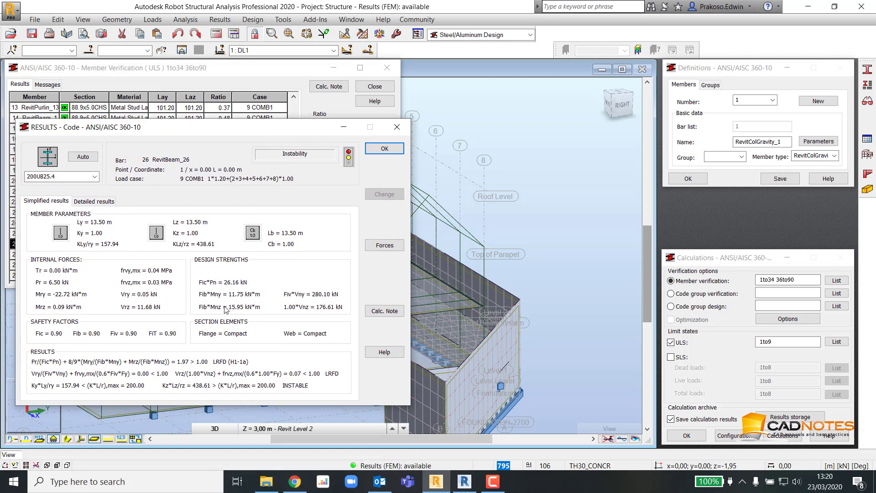
- Close the member's code results and the ULS verification list without archiving the calculation results
{"action": "left_click", "coordinate": [385, 149]}
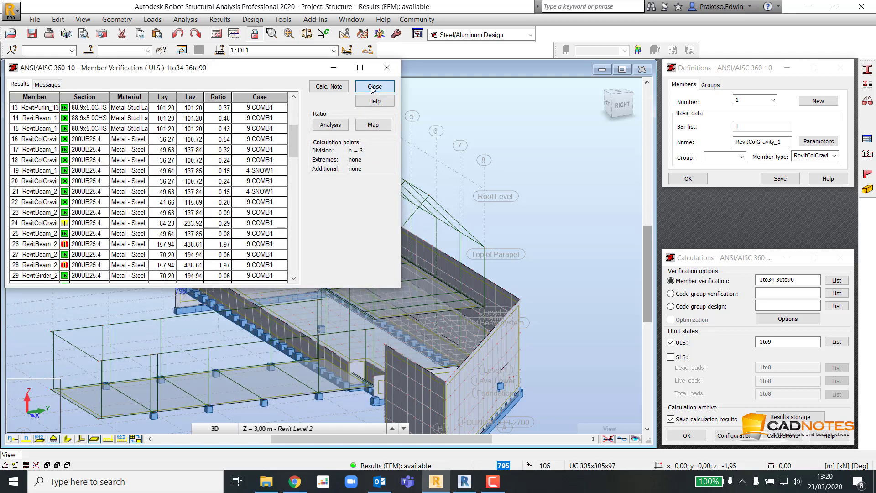
{"action": "left_click", "coordinate": [373, 88]}
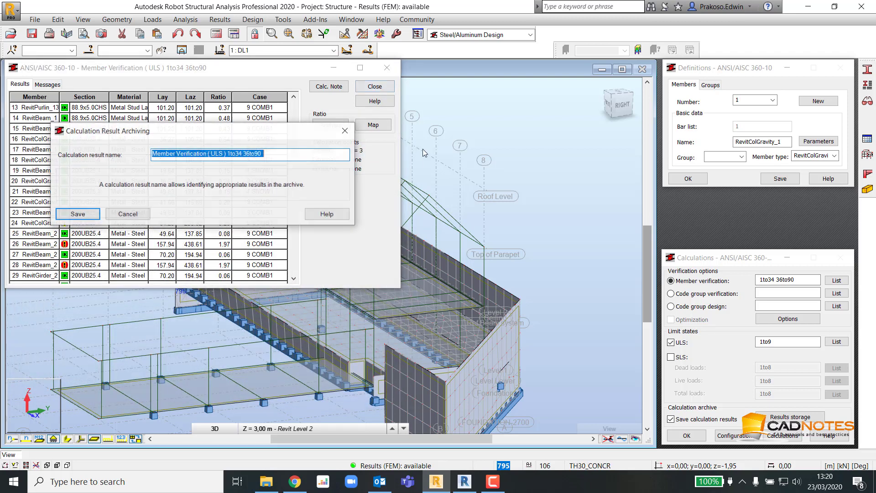
{"action": "left_click", "coordinate": [139, 214]}
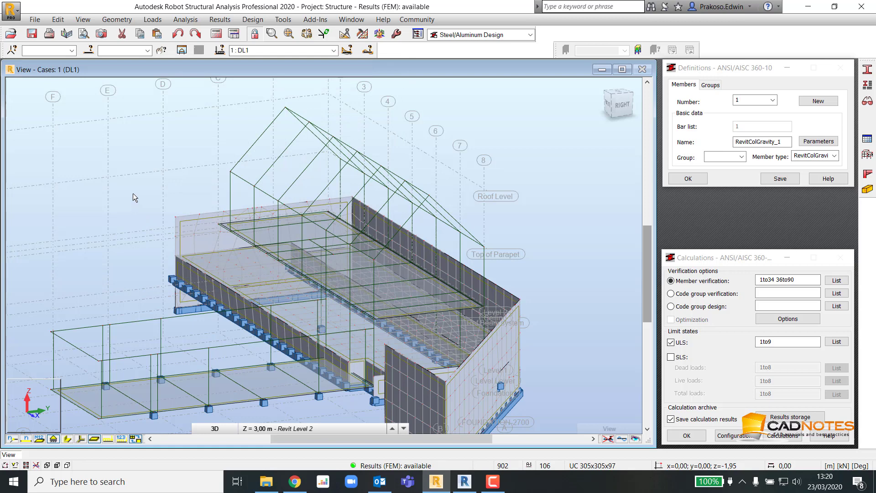
- Start Steel Connections Design for the structure
{"action": "scroll", "coordinate": [174, 234], "scroll_direction": "down", "scroll_amount": 1}
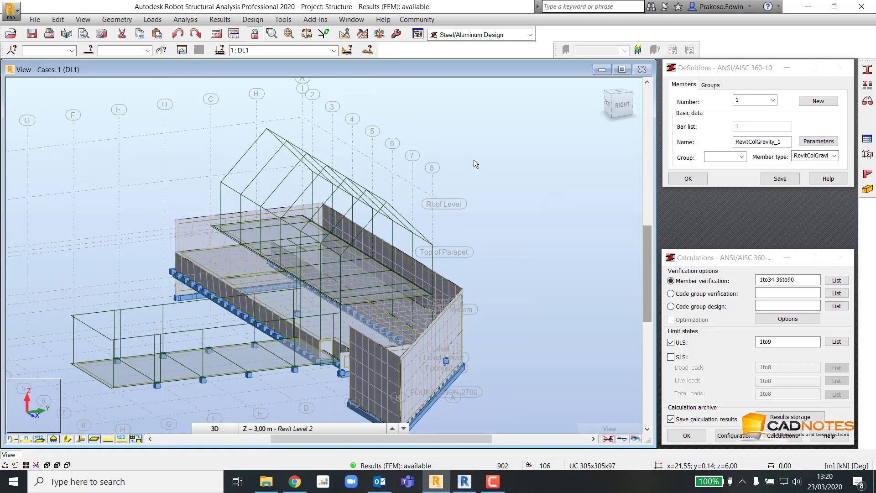
{"action": "left_click", "coordinate": [486, 35]}
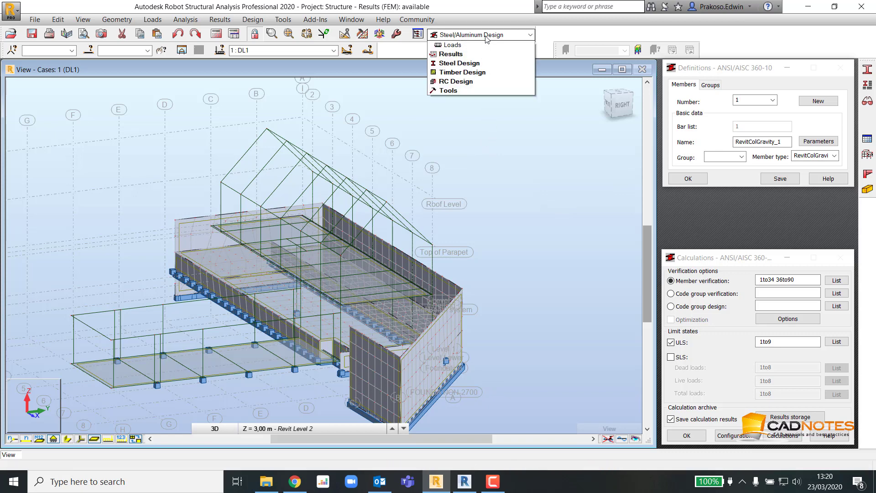
{"action": "left_click", "coordinate": [486, 36]}
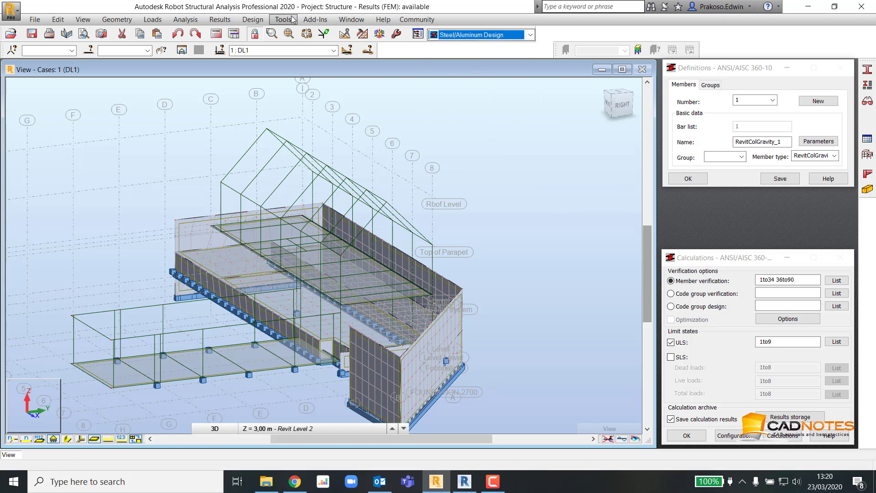
{"action": "left_click", "coordinate": [254, 20]}
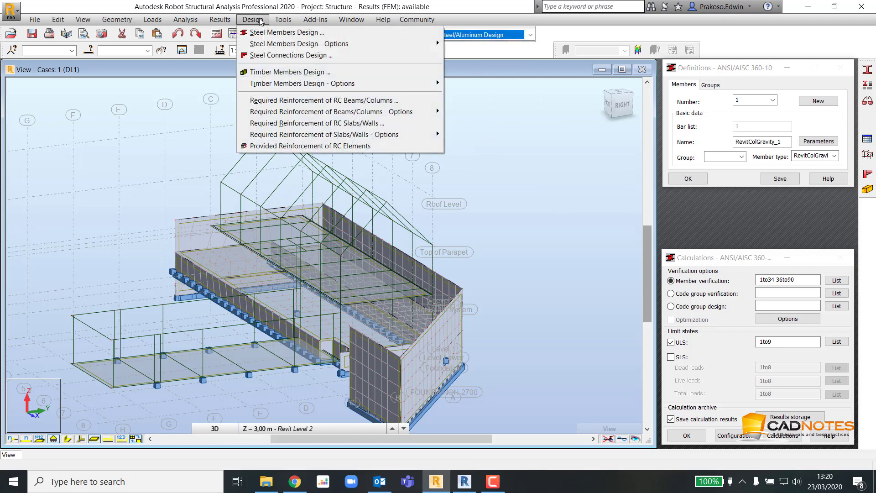
{"action": "left_click", "coordinate": [271, 55]}
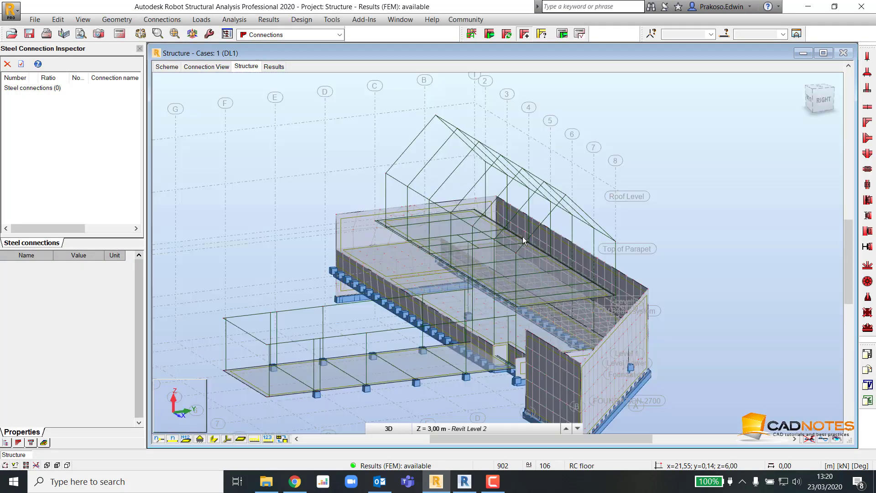
- Select bars 22to25 of the end roof frame and create new steel connections for the selected bars
{"action": "scroll", "coordinate": [523, 241], "scroll_direction": "up", "scroll_amount": 5}
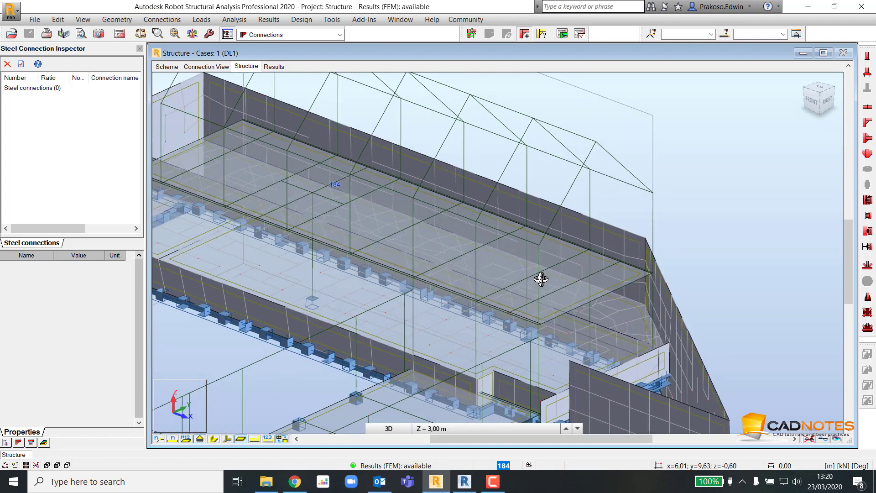
{"action": "scroll", "coordinate": [541, 279], "scroll_direction": "up", "scroll_amount": 2}
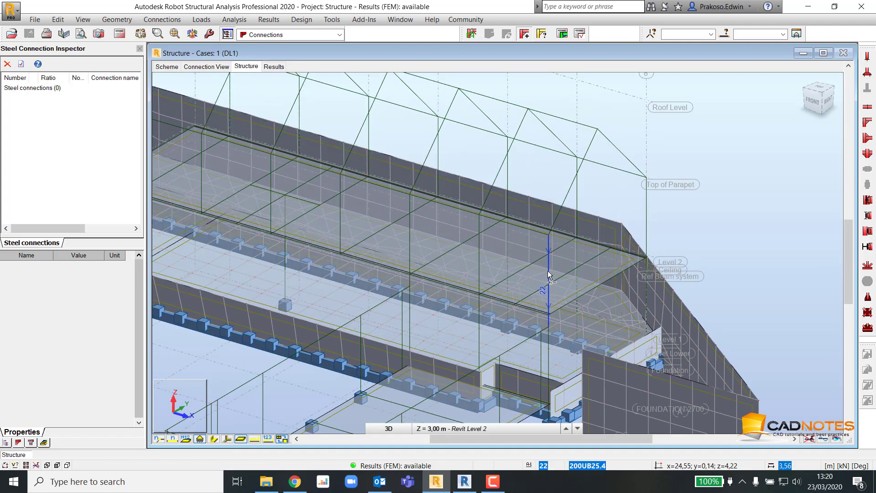
{"action": "left_click", "coordinate": [567, 201]}
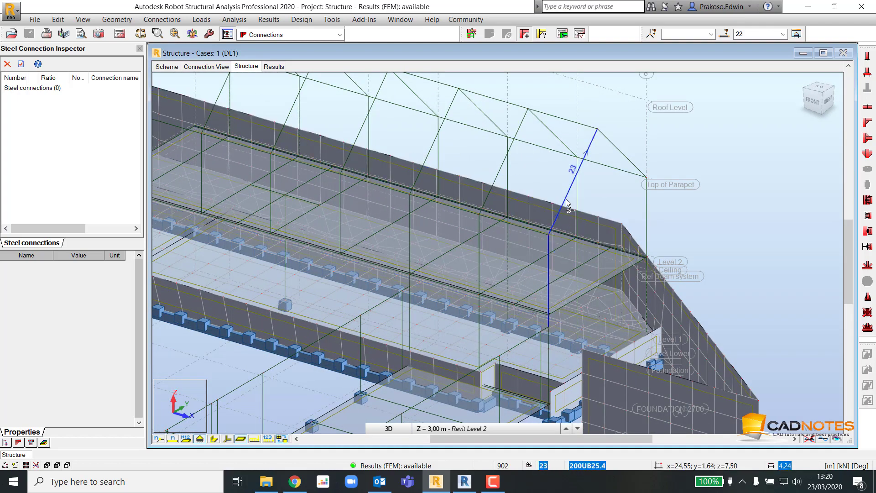
{"action": "left_click", "coordinate": [621, 154], "text": "ctrl"}
{"action": "left_click", "coordinate": [646, 215], "text": "ctrl"}
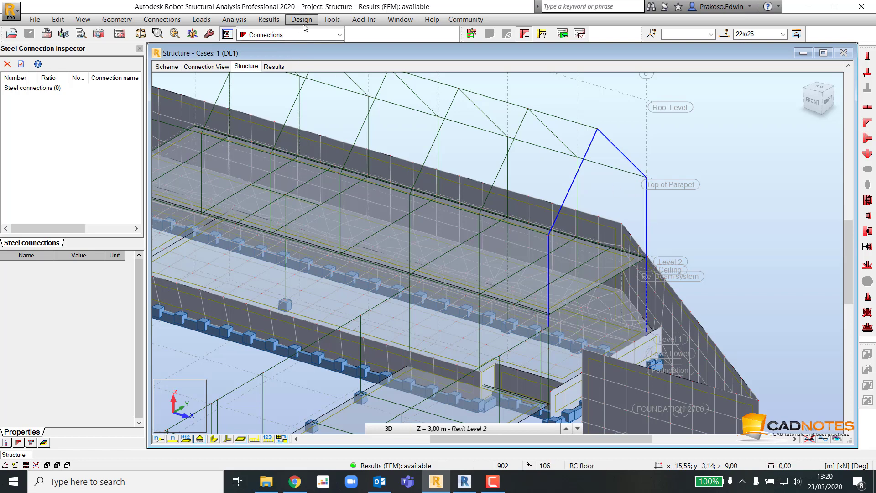
{"action": "left_click", "coordinate": [471, 34]}
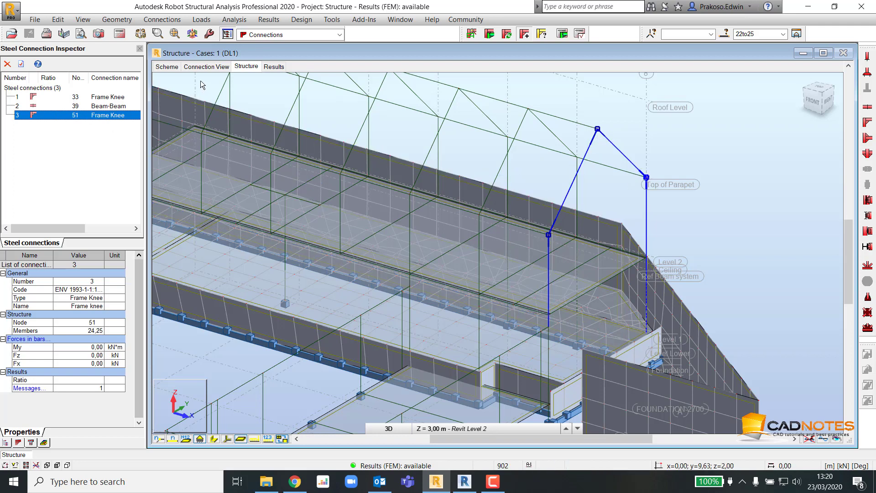
- Examine the 3D models of the beam-beam connection at node 39 and the frame knee at node 33
{"action": "left_click", "coordinate": [205, 68]}
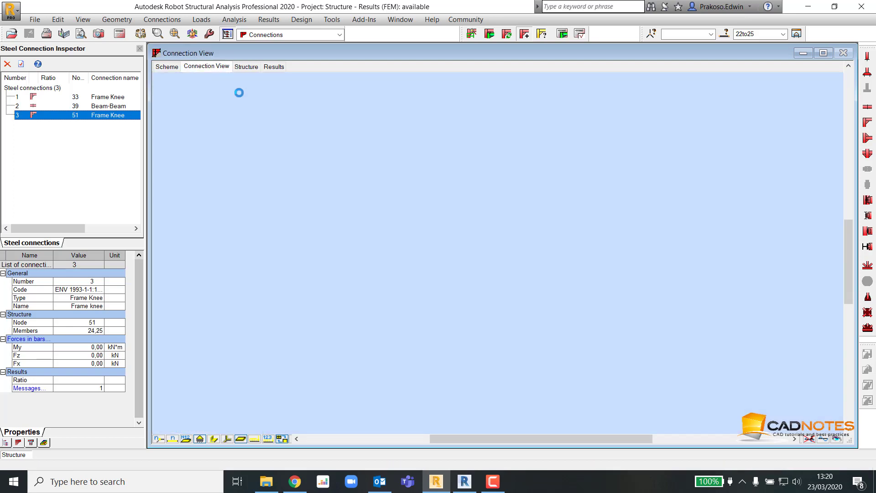
{"action": "left_click", "coordinate": [54, 106]}
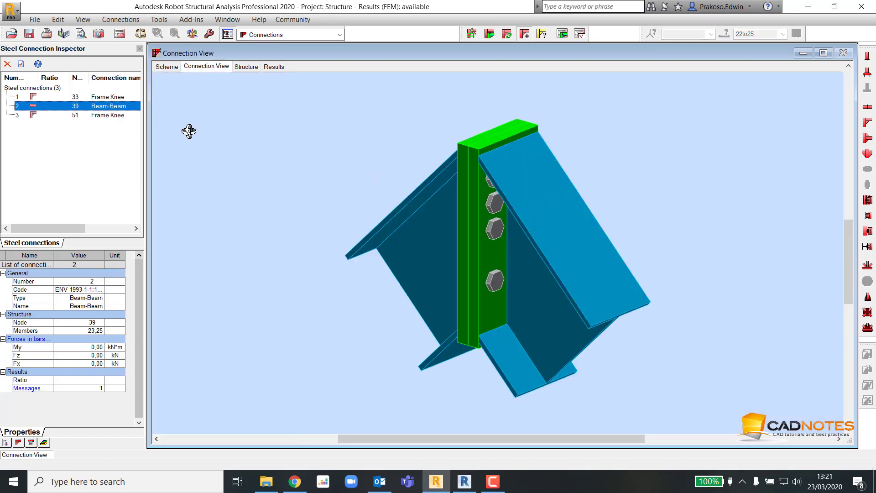
{"action": "left_click", "coordinate": [74, 97]}
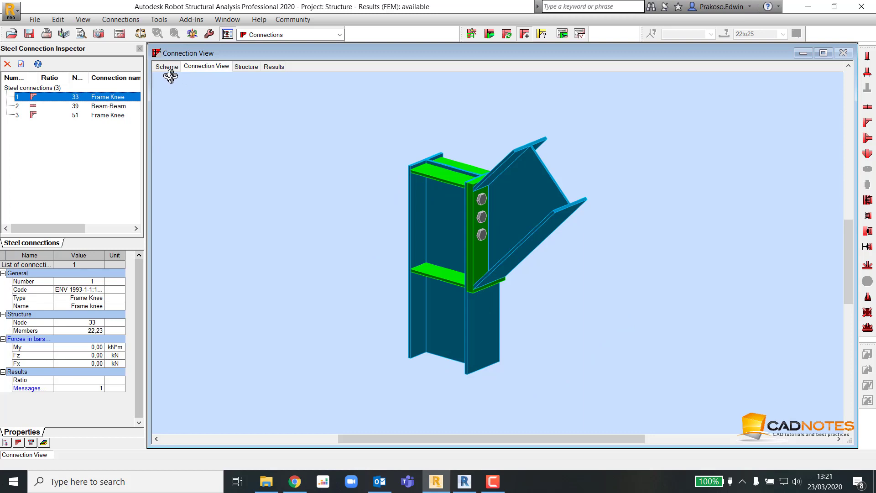
- Run the connection verification for connections 1to3 with load cases 1to10 and review the scheme and results note
{"action": "left_click", "coordinate": [69, 115], "text": "shift"}
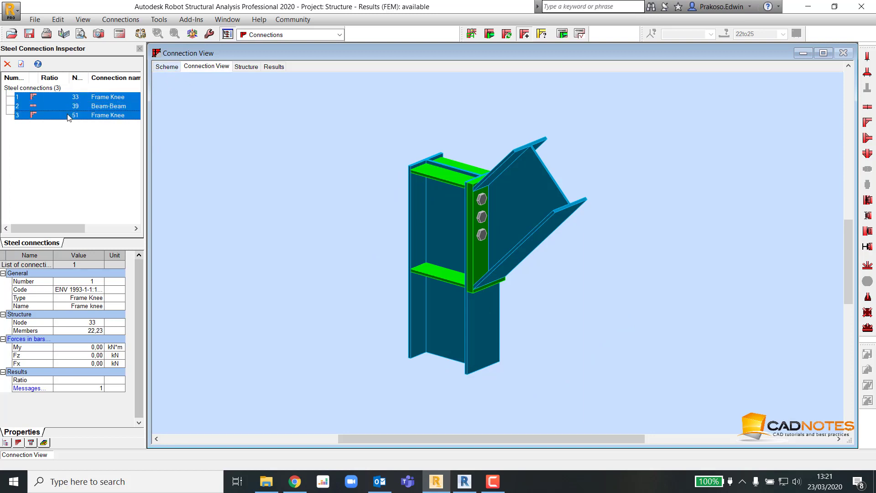
{"action": "left_click", "coordinate": [128, 19]}
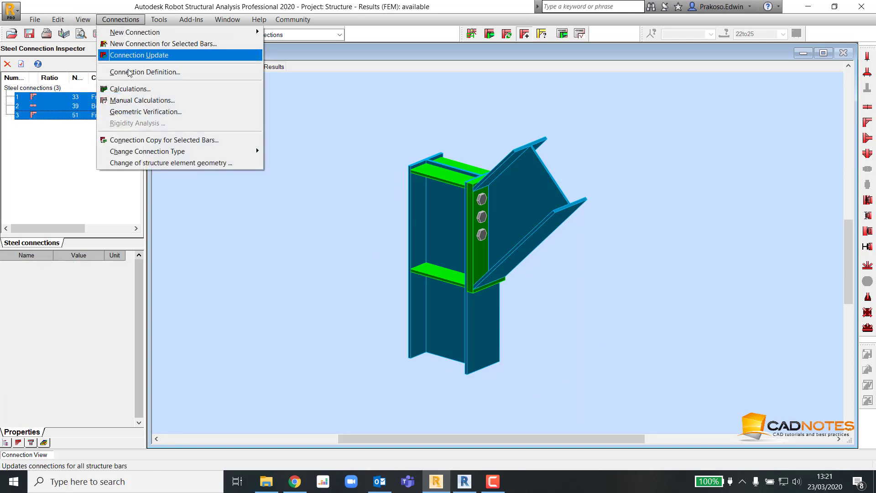
{"action": "left_click", "coordinate": [130, 89]}
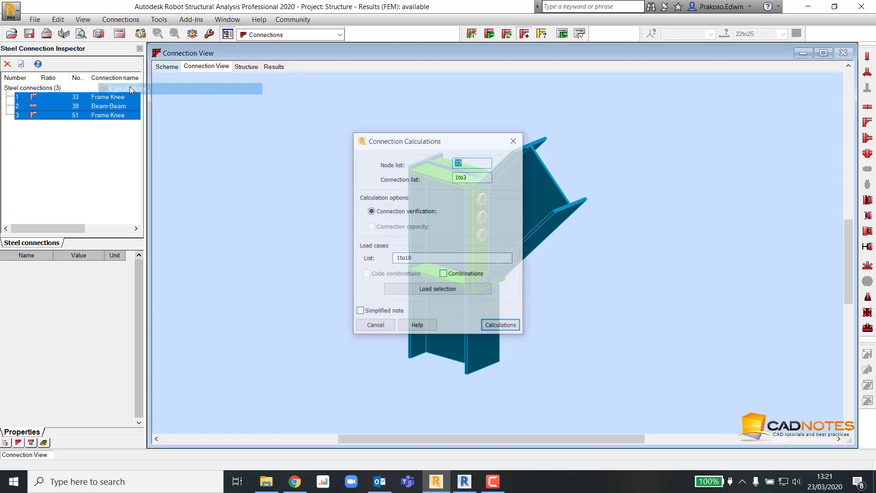
{"action": "left_click", "coordinate": [499, 322]}
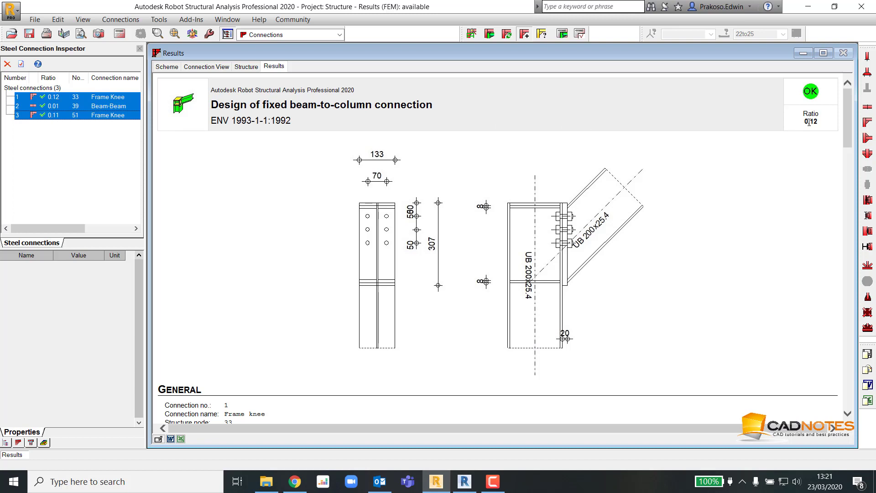
{"action": "left_click", "coordinate": [167, 66]}
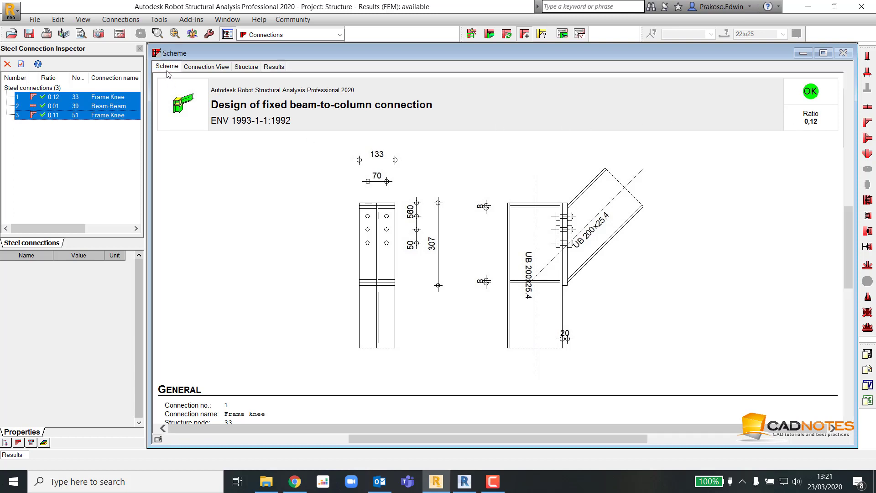
{"action": "left_click", "coordinate": [273, 67]}
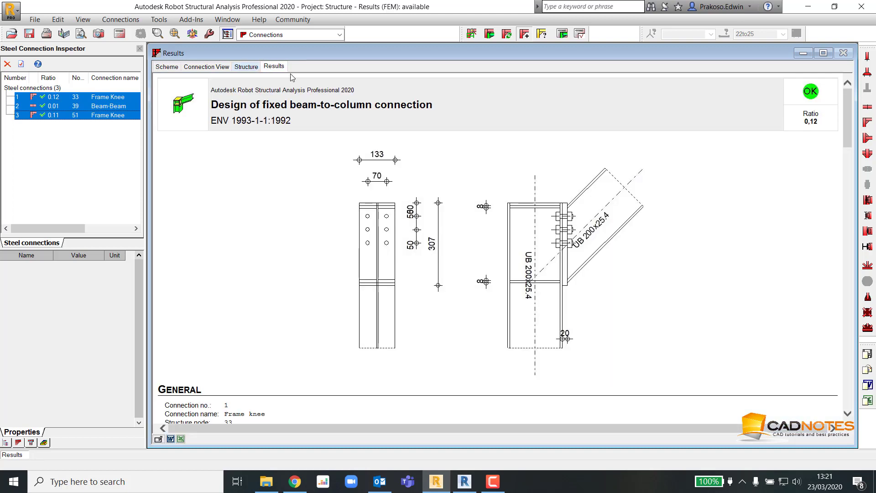
- Return to the Geometry layout and select the long concrete wall, panel 100, beside the roof frames
{"action": "left_click", "coordinate": [313, 34]}
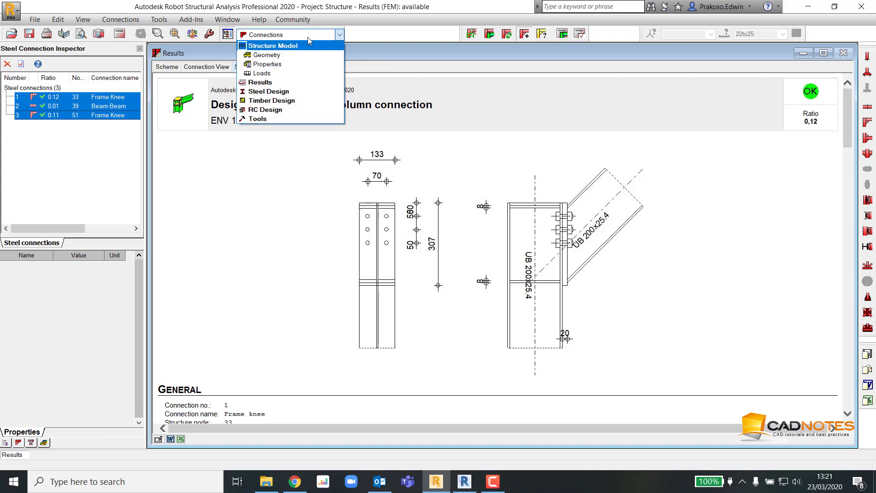
{"action": "left_click", "coordinate": [319, 54]}
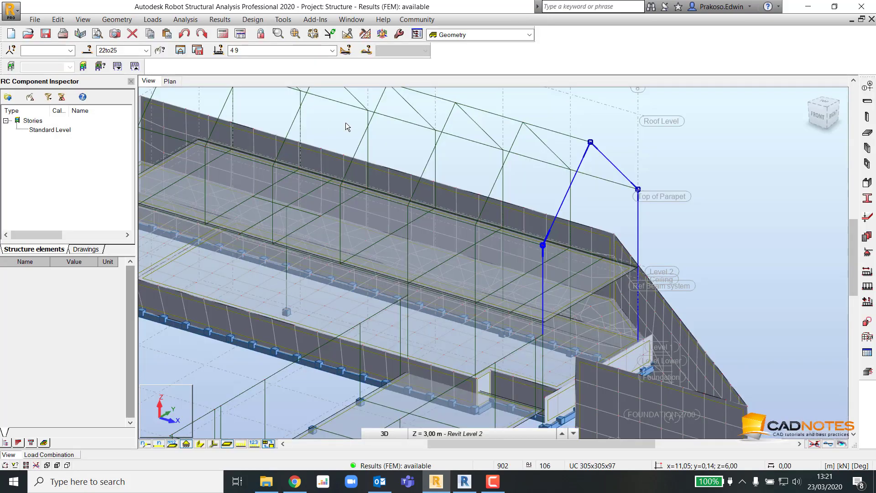
{"action": "middle_click_drag", "start_coordinate": [371, 160], "coordinate": [479, 370], "text": "shift"}
{"action": "scroll", "coordinate": [306, 322], "scroll_direction": "up", "scroll_amount": 2}
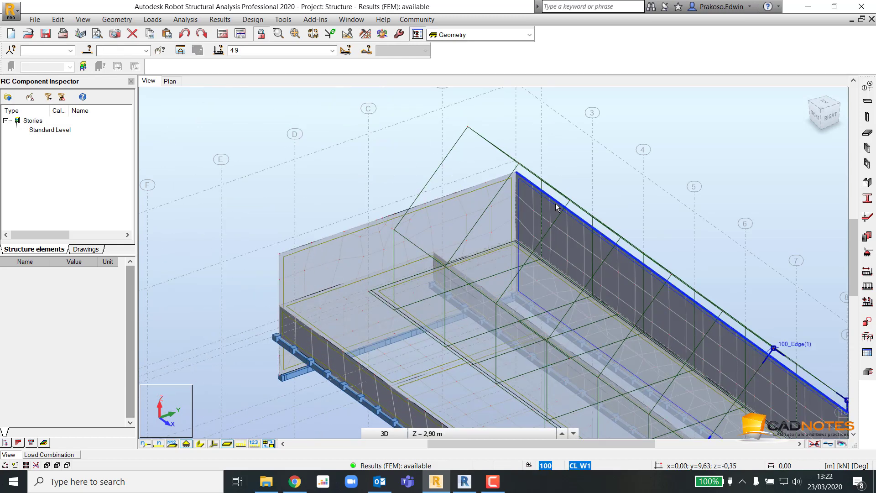
{"action": "left_click", "coordinate": [556, 207]}
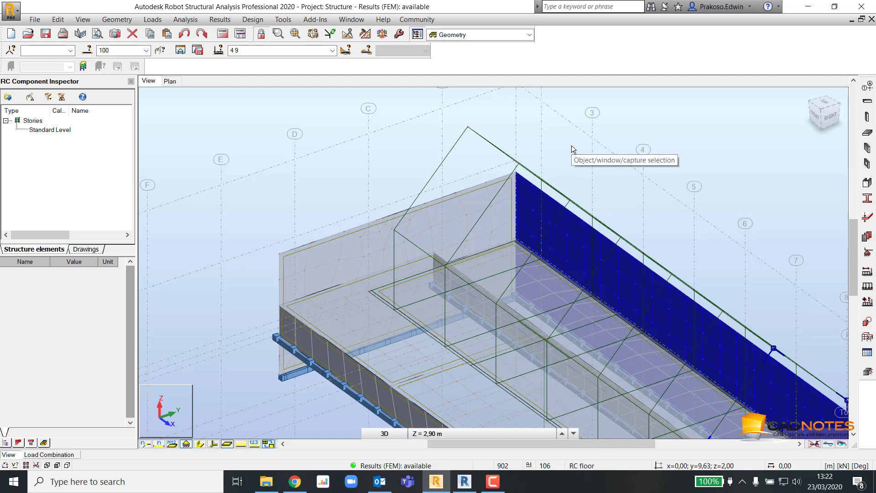
{"action": "middle_click_drag", "start_coordinate": [572, 149], "coordinate": [429, 160]}
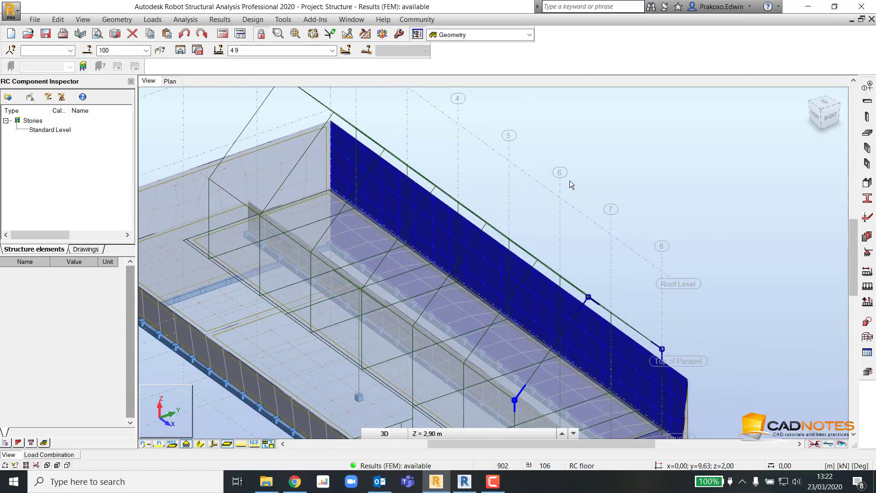
- Load the selected wall into Provided Reinforcement of RC Elements using simple cases and the ACI318-14 regulation, grouped by story and geometry
{"action": "left_click", "coordinate": [253, 19]}
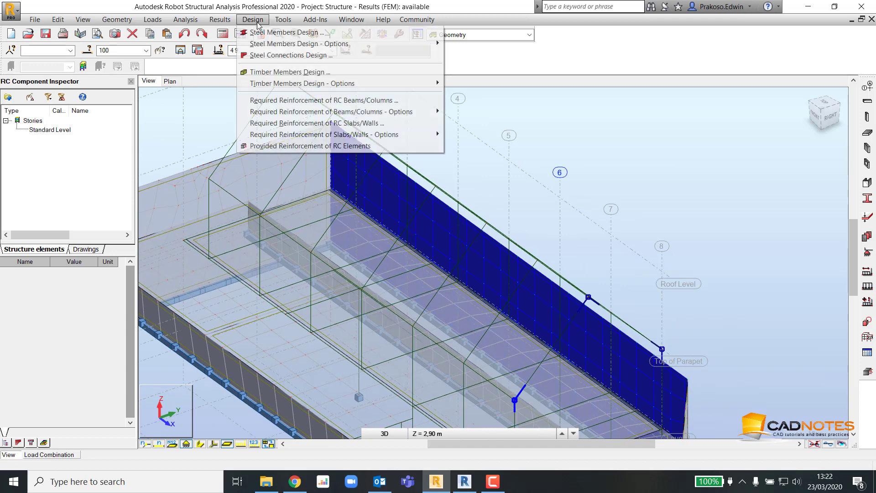
{"action": "left_click", "coordinate": [295, 146]}
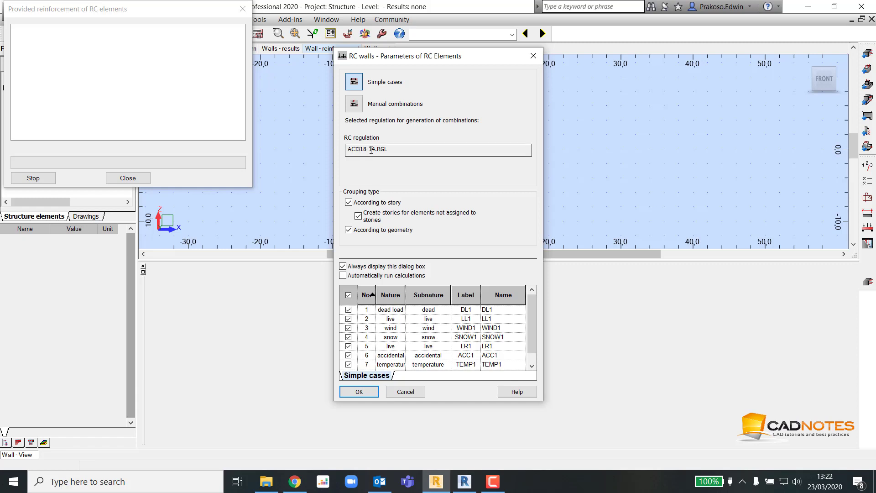
{"action": "left_click", "coordinate": [359, 392]}
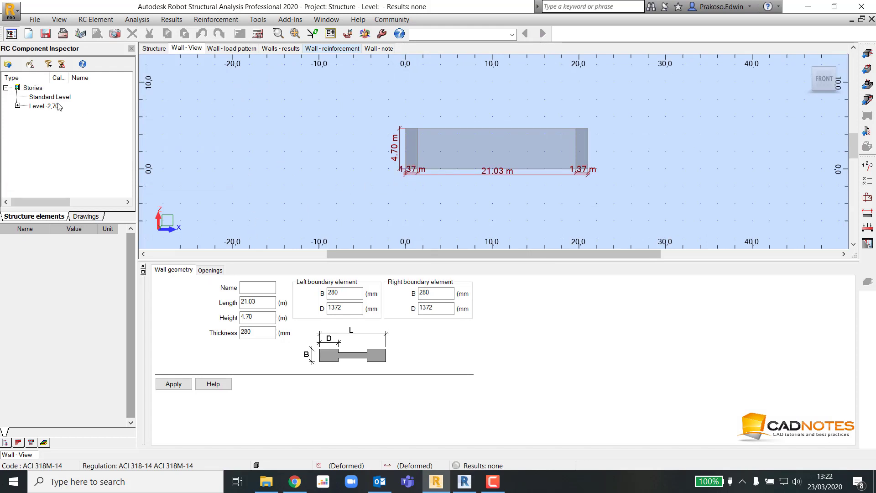
- Expand Level -2.70 in the RC component list and start the reinforcement calculation for Wall100
{"action": "left_click", "coordinate": [18, 106]}
{"action": "right_click", "coordinate": [65, 119]}
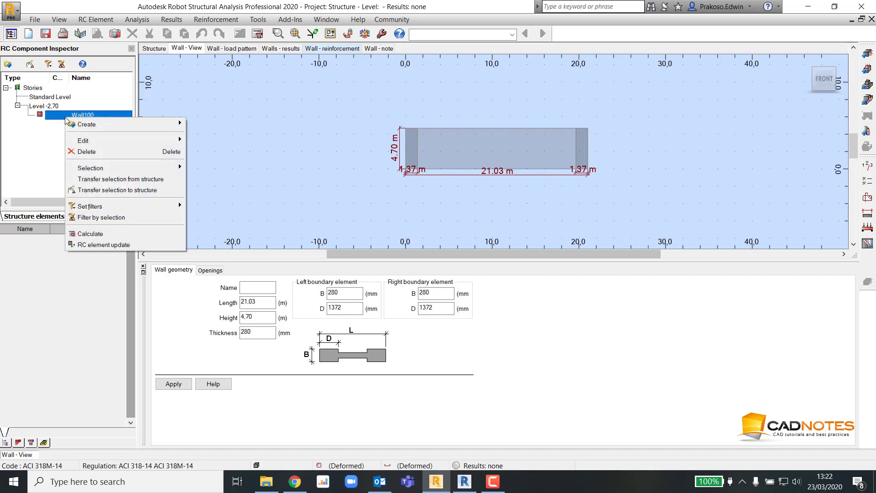
{"action": "left_click", "coordinate": [118, 4]}
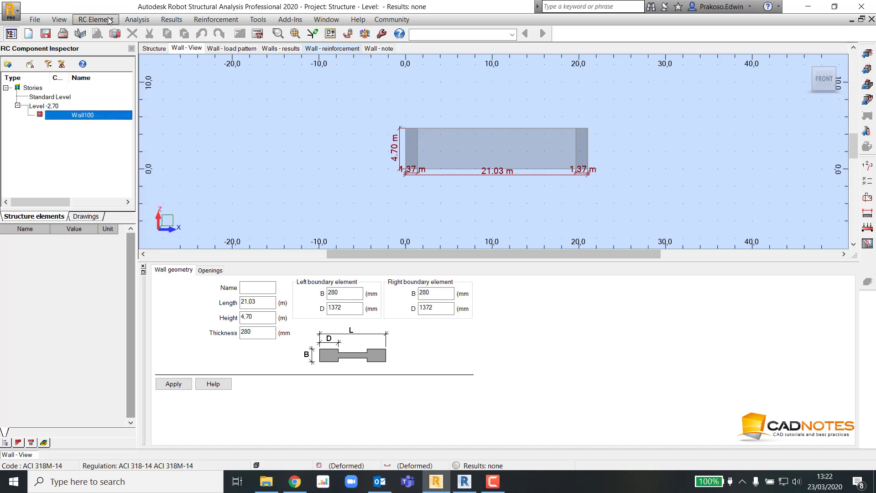
{"action": "left_click", "coordinate": [96, 19]}
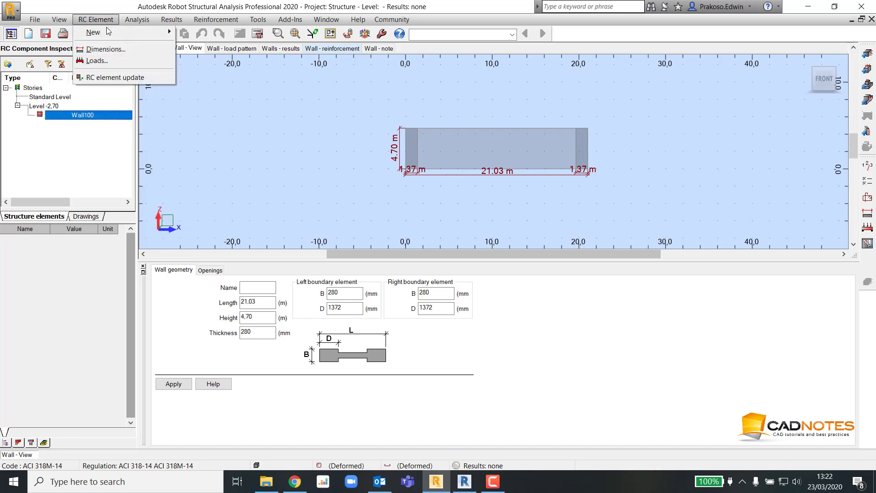
{"action": "right_click", "coordinate": [98, 118]}
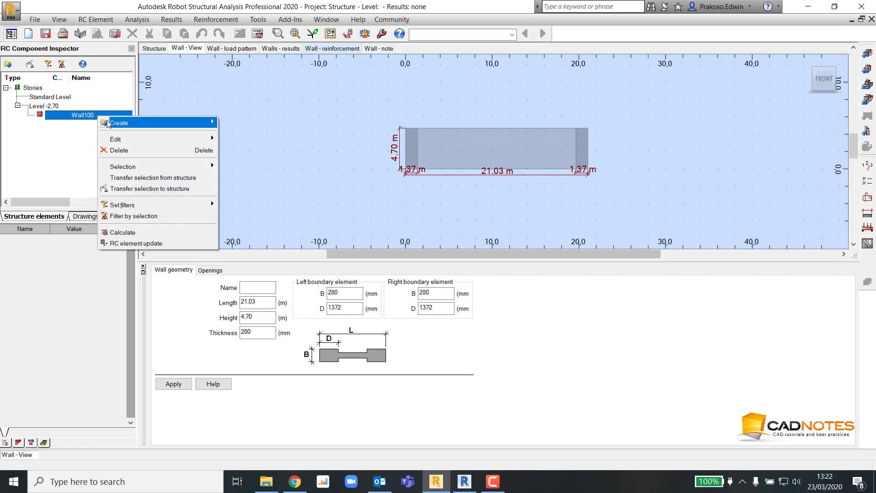
{"action": "mouse_move", "coordinate": [108, 125]}
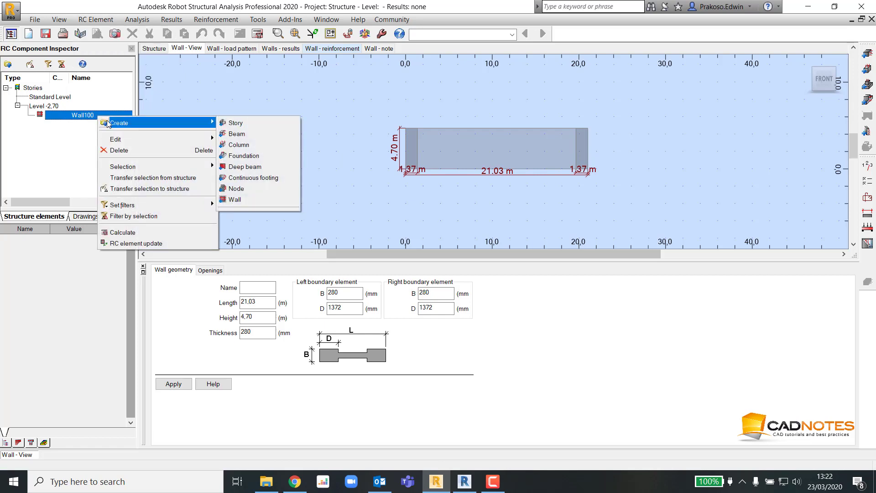
{"action": "left_click", "coordinate": [118, 233]}
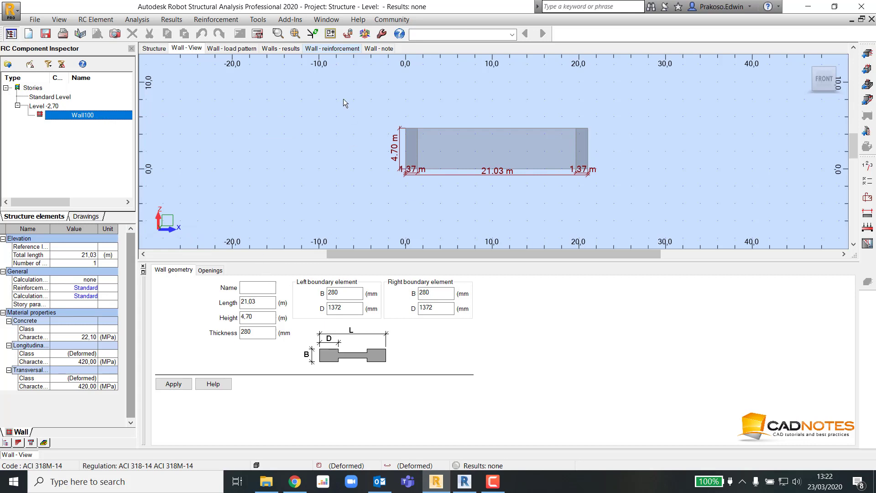